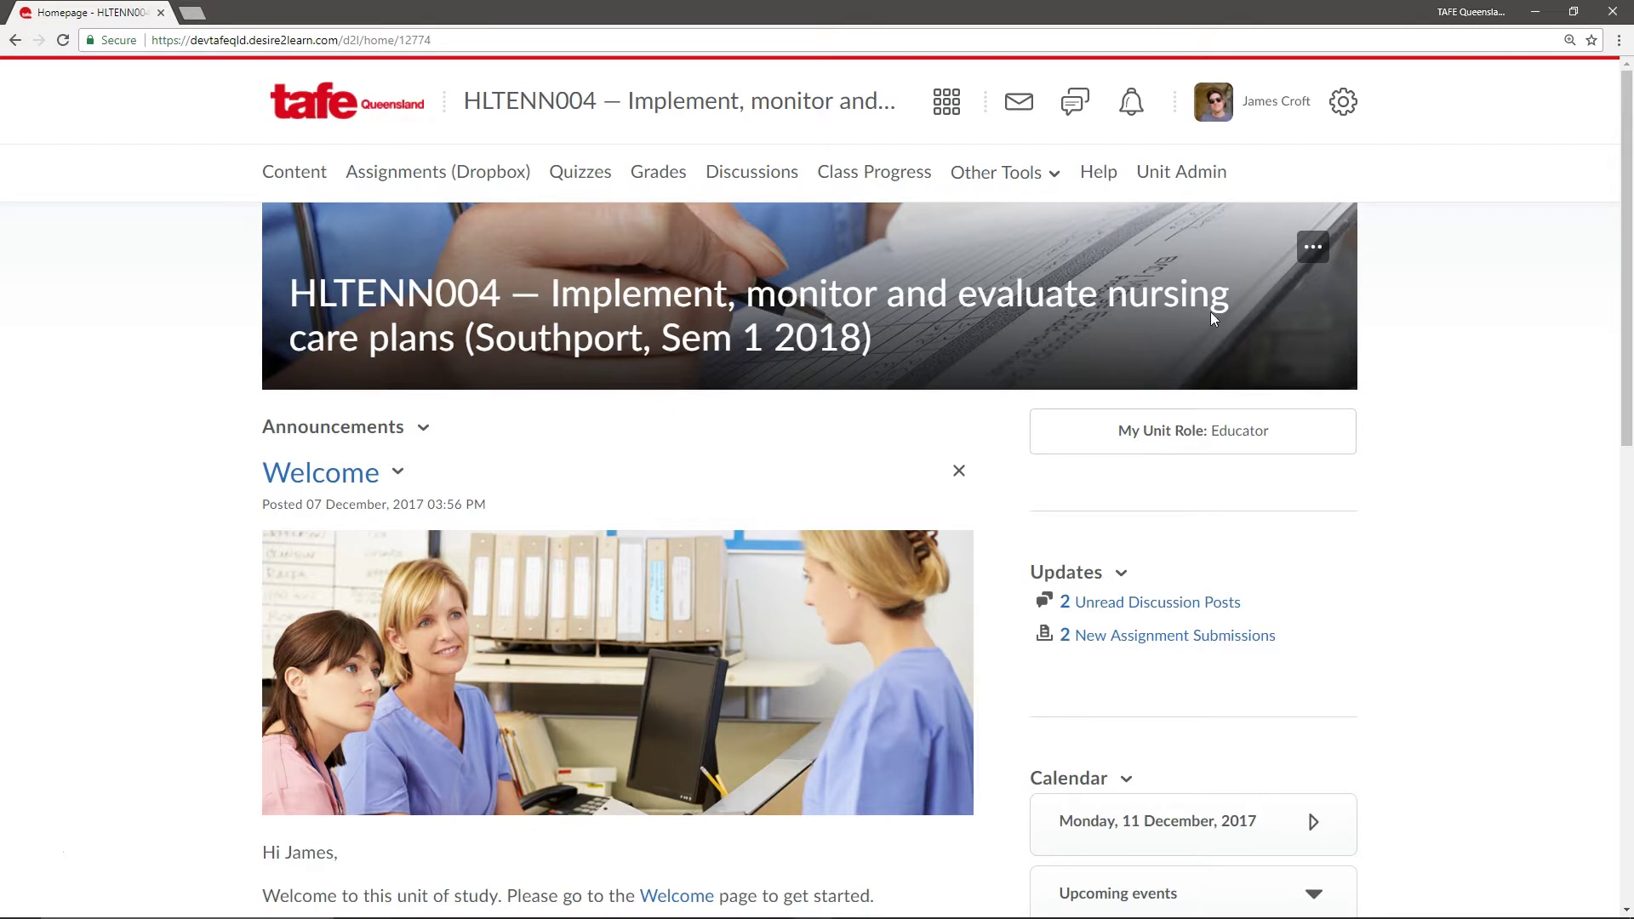
Step: Open the Assessment Task 2 assignment submission folder, and review its submission log before returning to the folder
{"action": "left_click", "coordinate": [458, 173]}
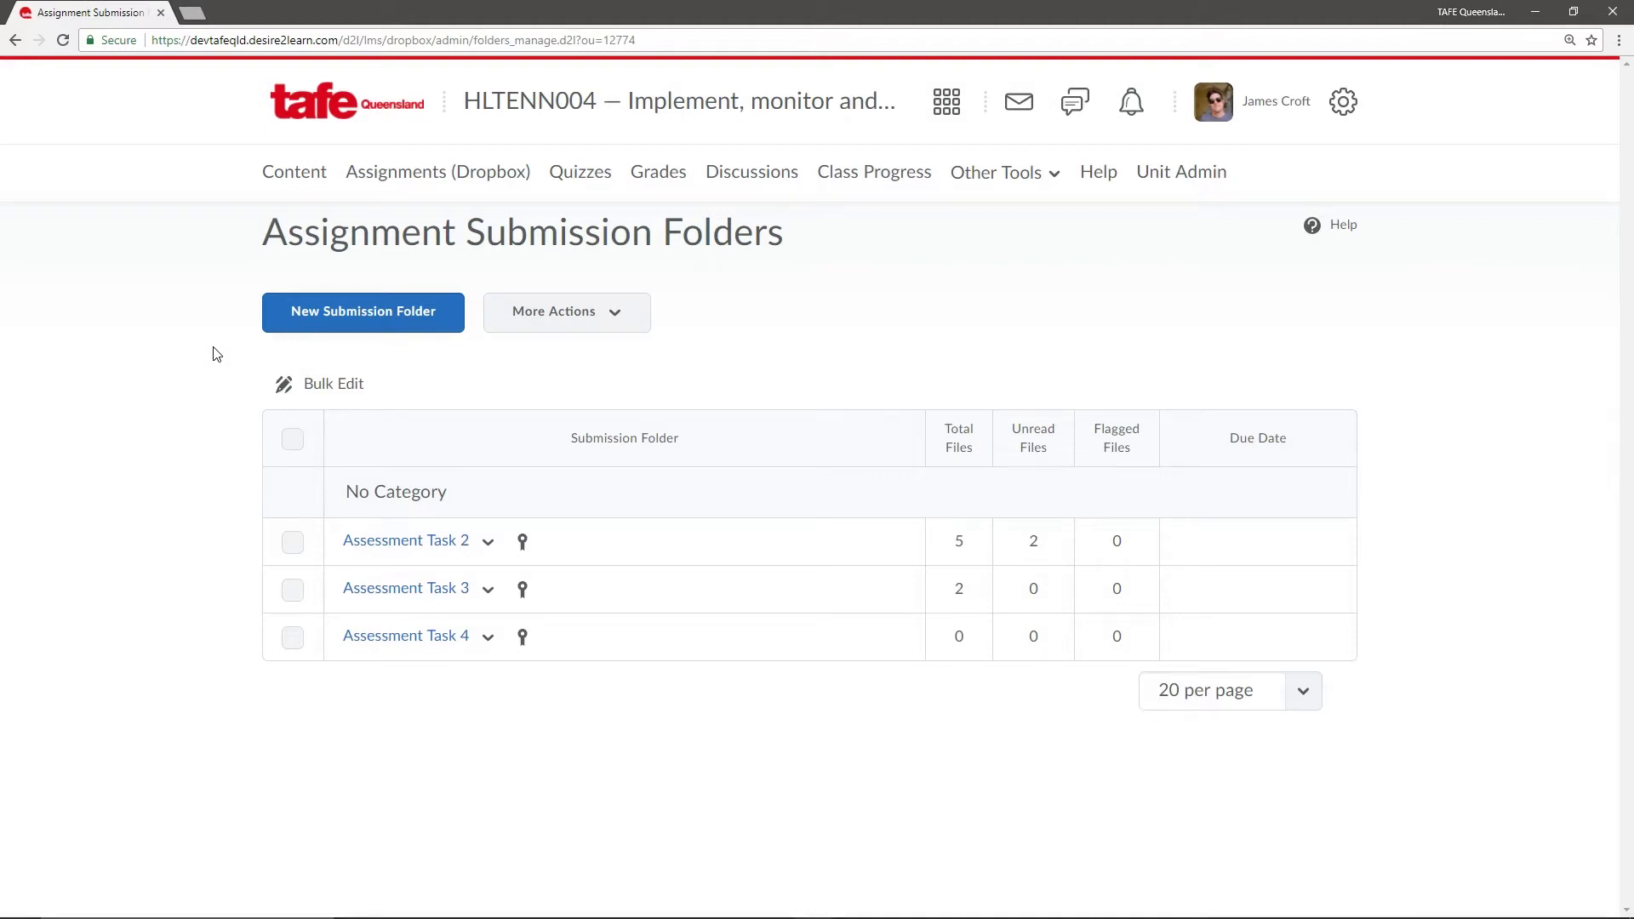
{"action": "left_click", "coordinate": [396, 542]}
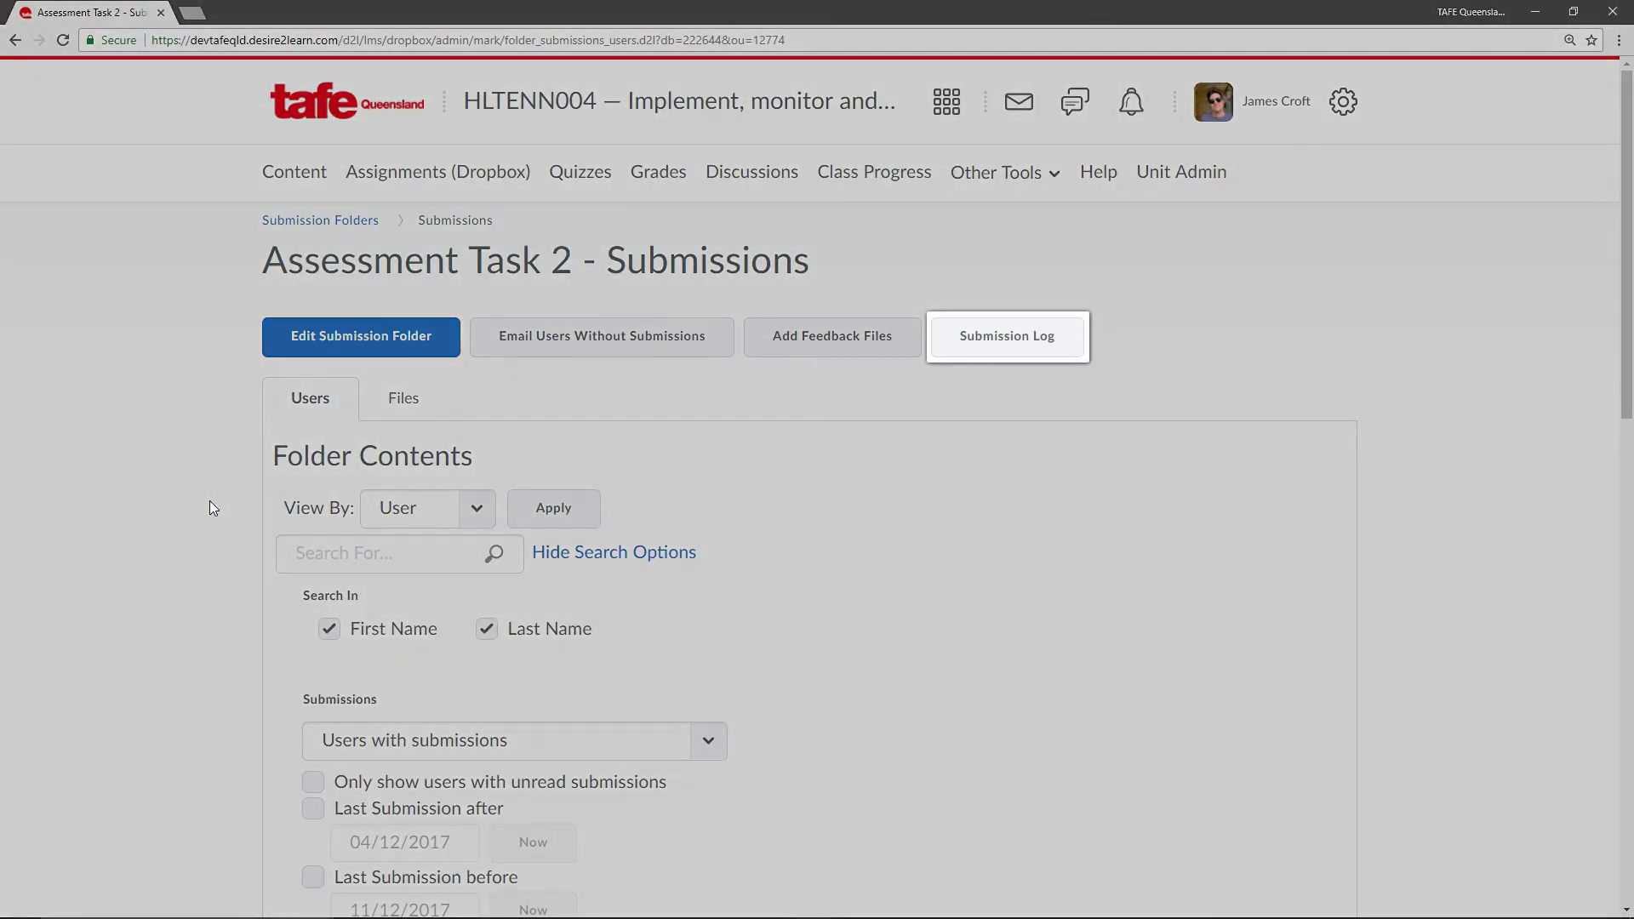
{"action": "left_click", "coordinate": [989, 343]}
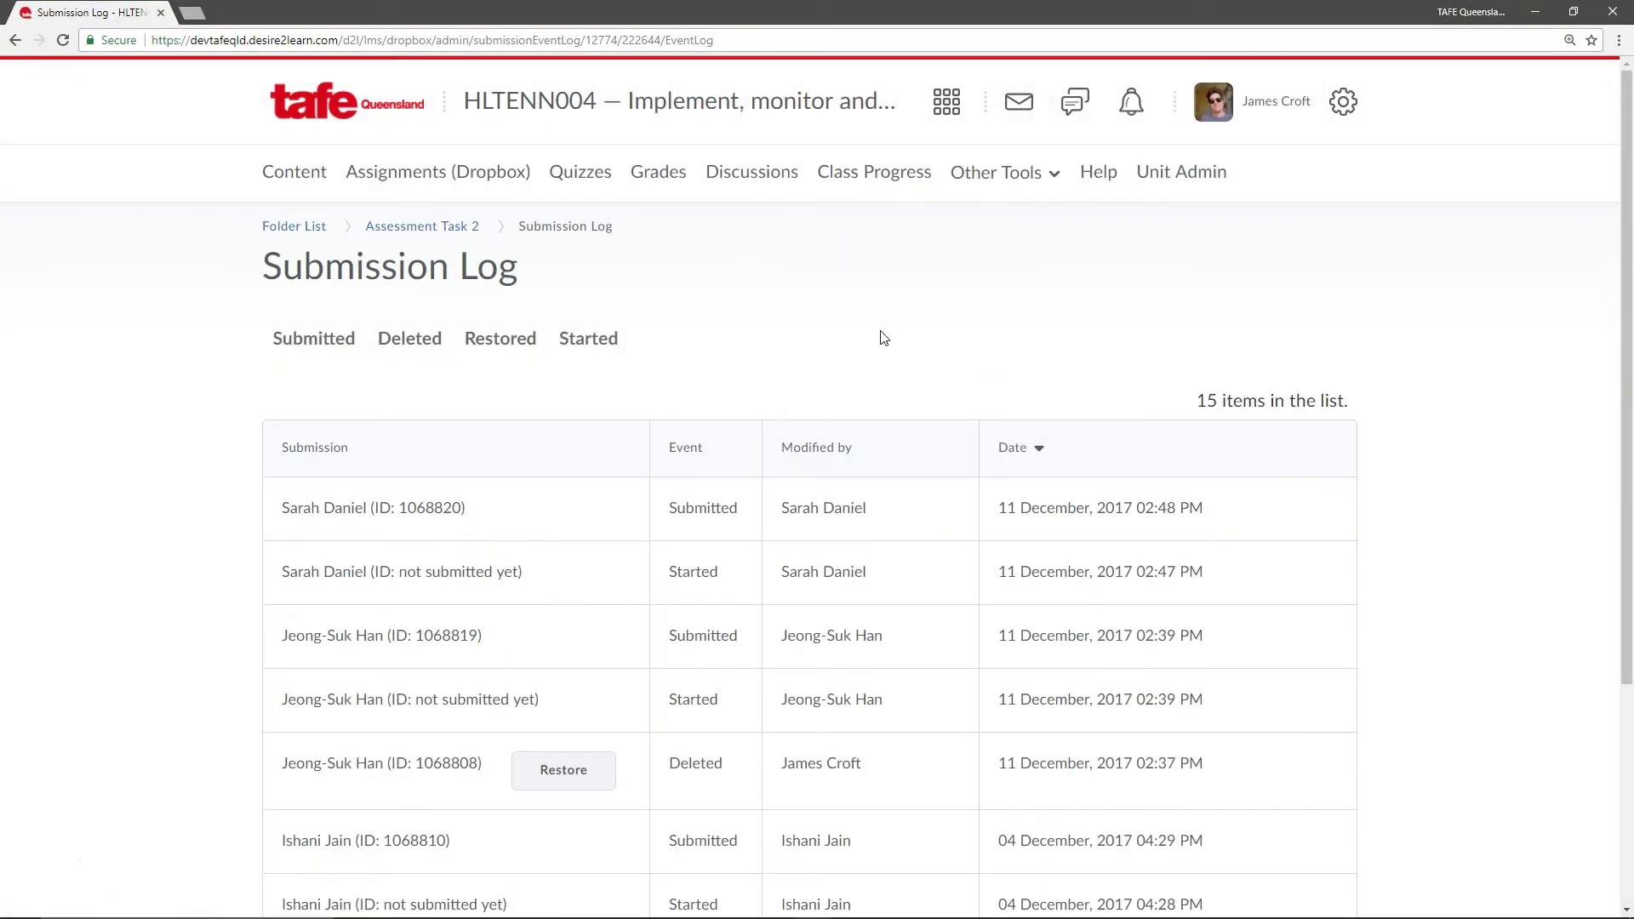
{"action": "left_click", "coordinate": [427, 242]}
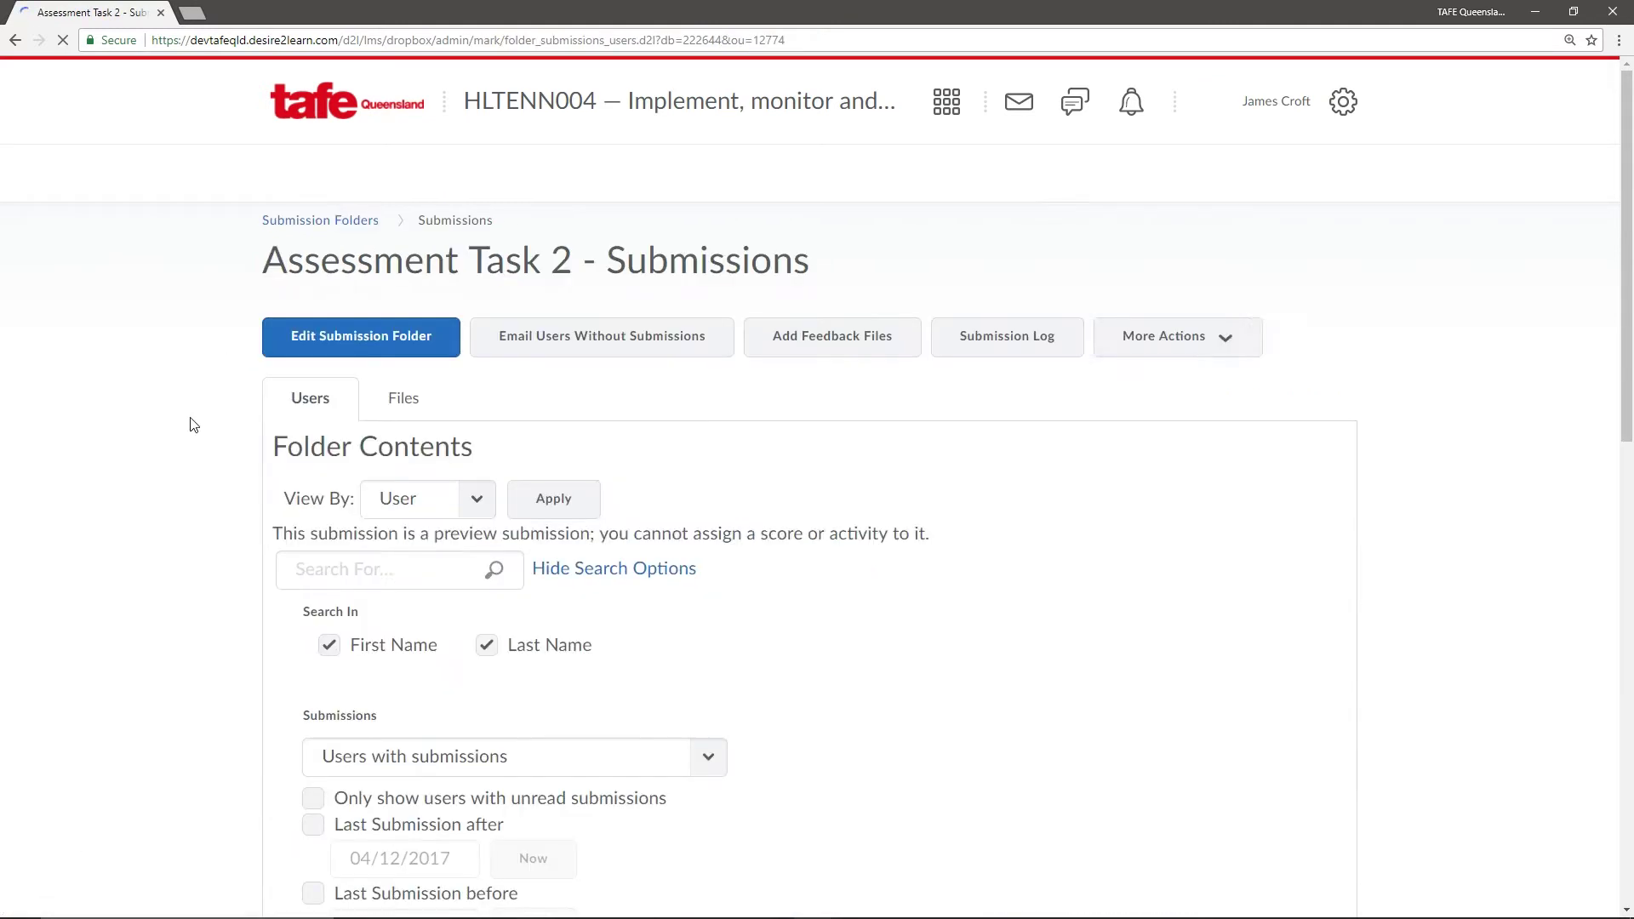
Step: Hide the search options in the folder's Users view and look over the list of student submissions
{"action": "scroll", "coordinate": [194, 424], "scroll_direction": "down", "scroll_amount": 3}
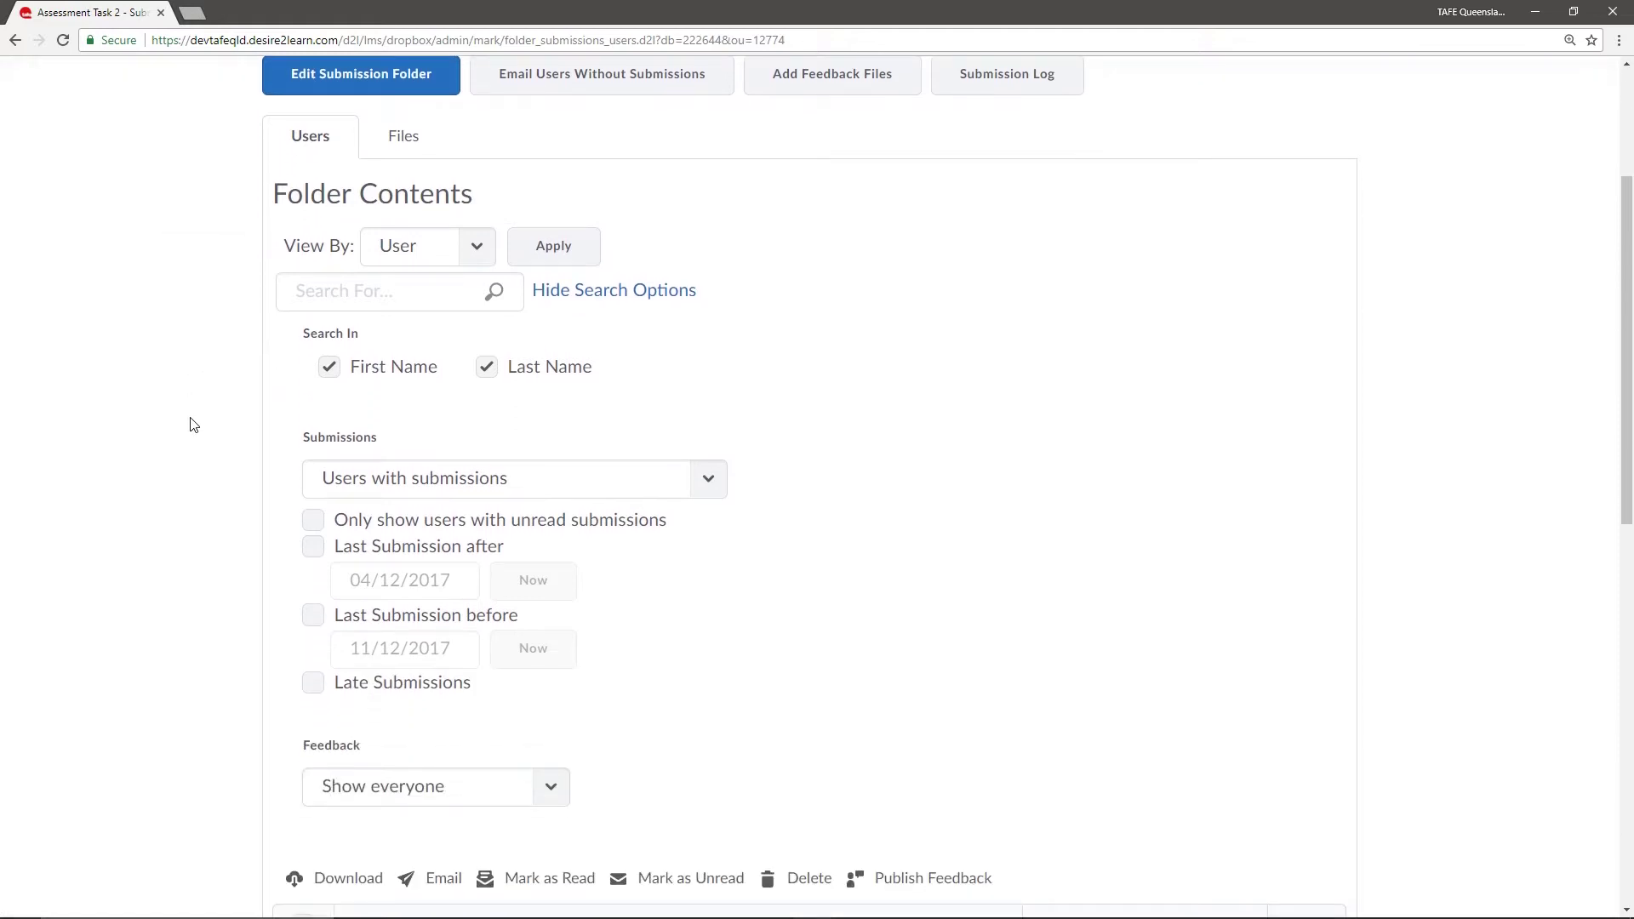
{"action": "left_click", "coordinate": [636, 300]}
{"action": "scroll", "coordinate": [272, 349], "scroll_direction": "down", "scroll_amount": 2}
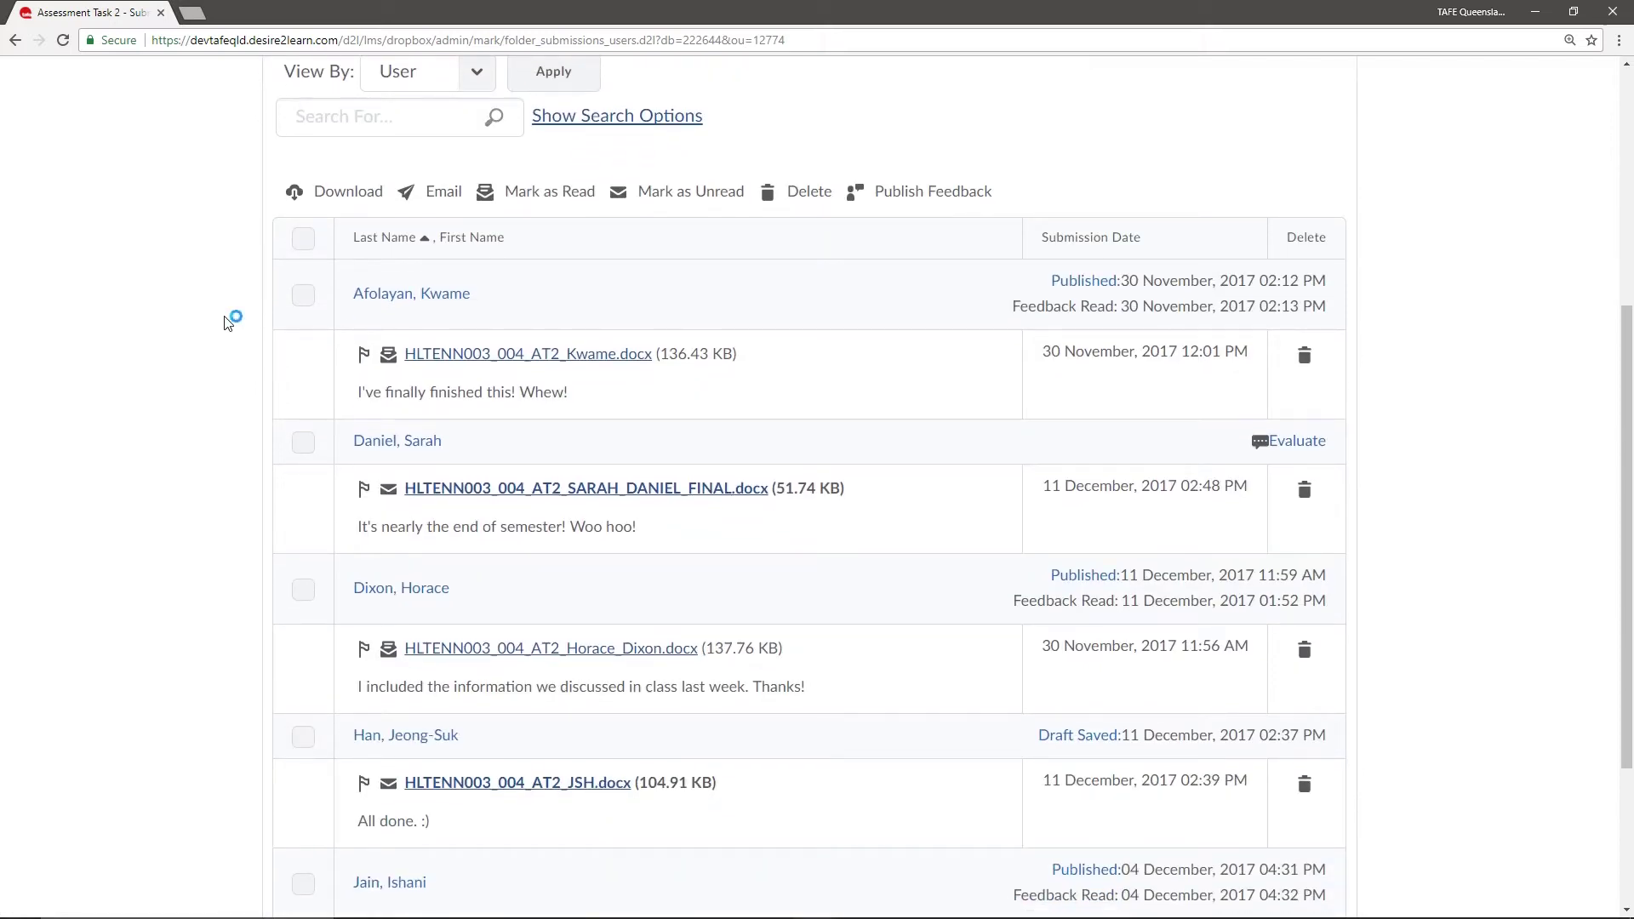
Step: View the folder's submissions by file and show the search options available for files
{"action": "scroll", "coordinate": [227, 324], "scroll_direction": "up", "scroll_amount": 5}
{"action": "left_click", "coordinate": [403, 364]}
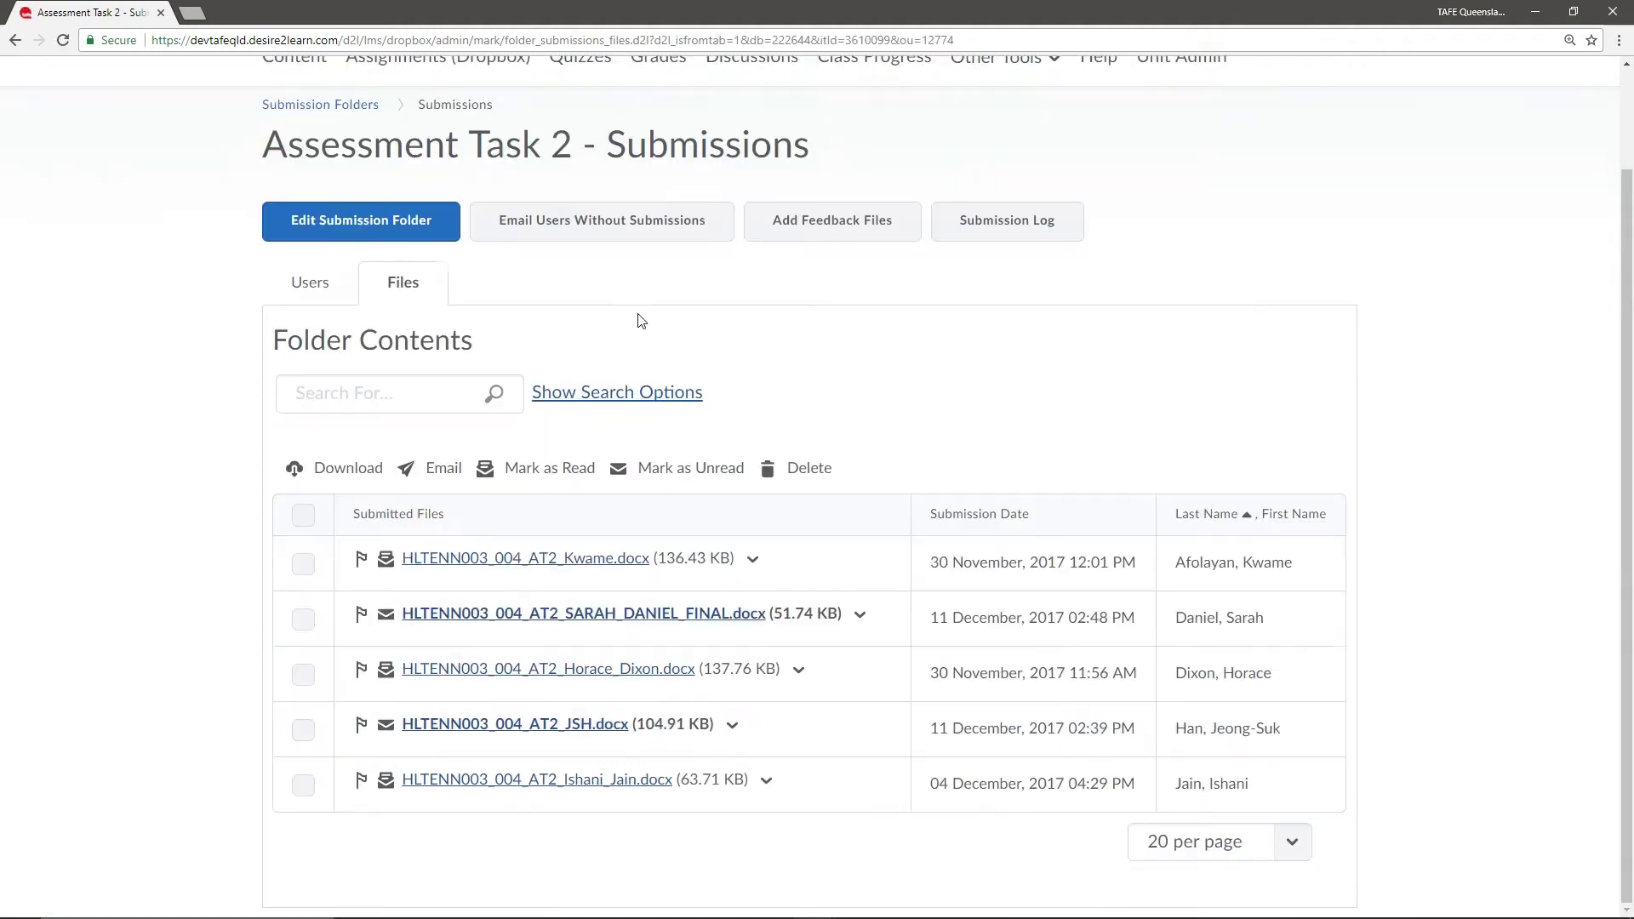
{"action": "left_click", "coordinate": [577, 394]}
{"action": "scroll", "coordinate": [573, 397], "scroll_direction": "down", "scroll_amount": 2}
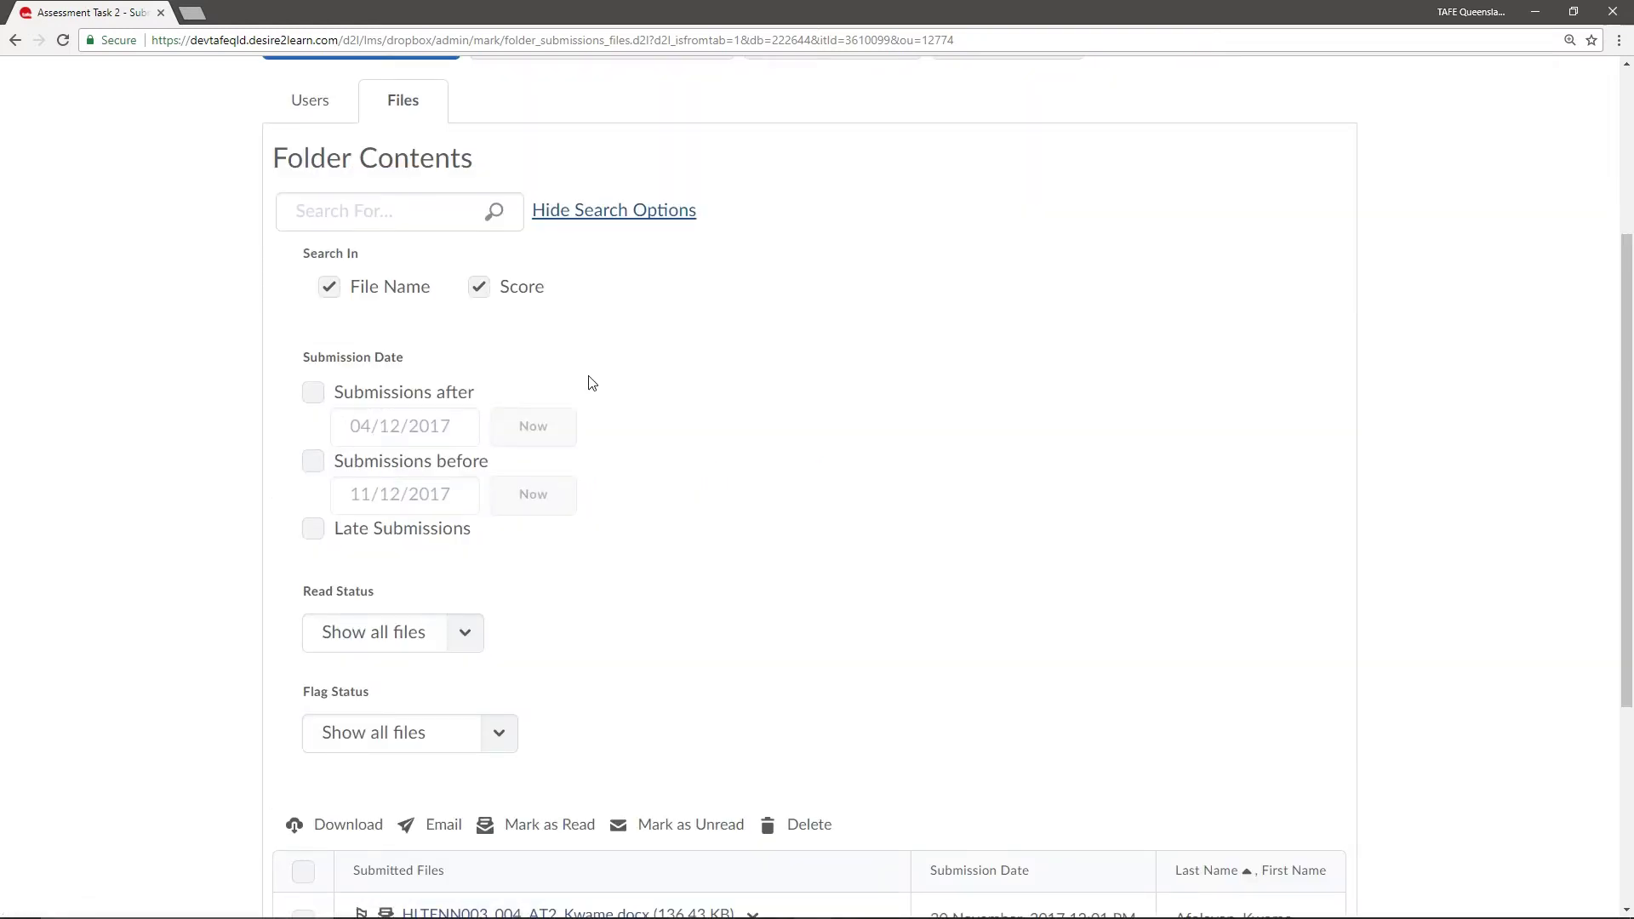
Step: Return to the Users view, filter it to only show users with unread submissions, and hide the search options
{"action": "left_click", "coordinate": [311, 110]}
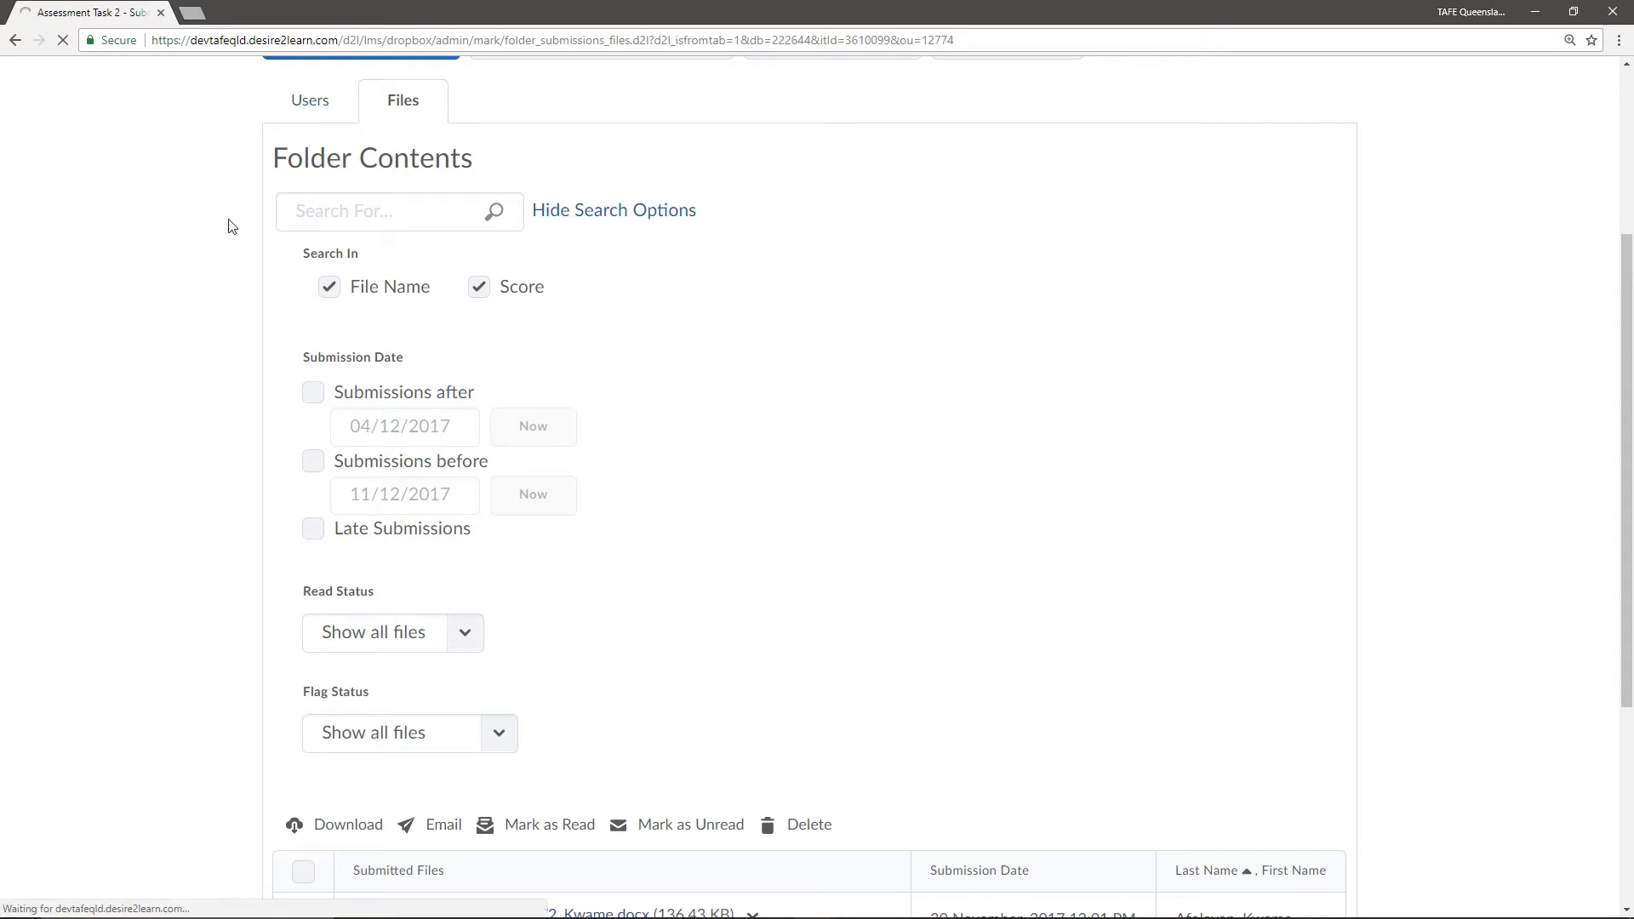
{"action": "scroll", "coordinate": [218, 283], "scroll_direction": "down", "scroll_amount": 3}
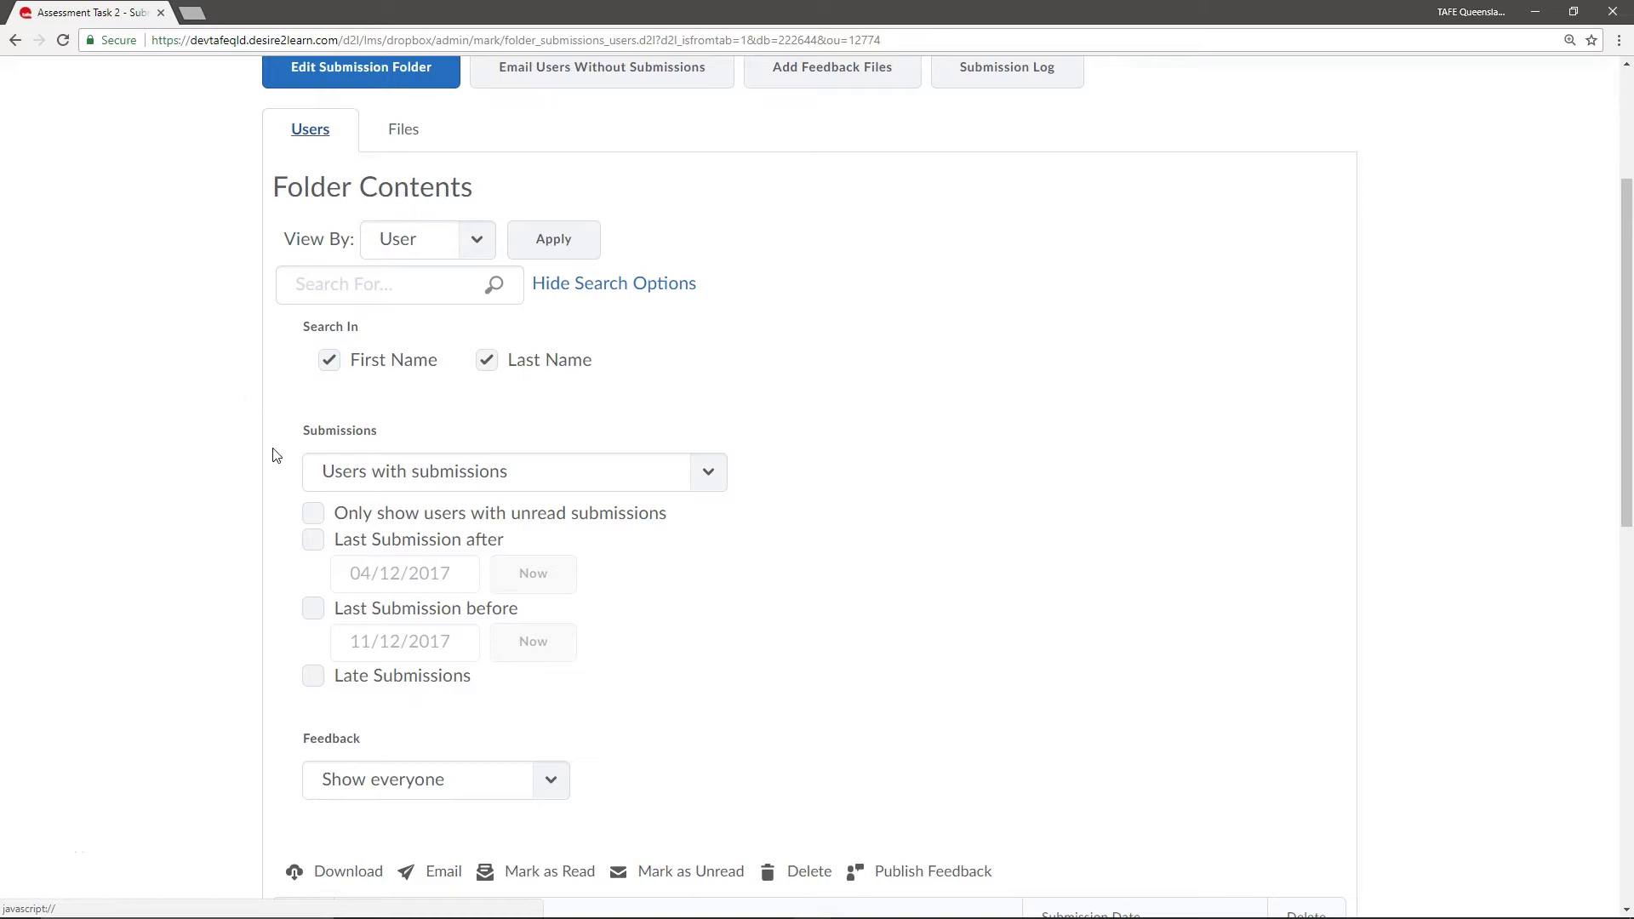
{"action": "left_click", "coordinate": [314, 514]}
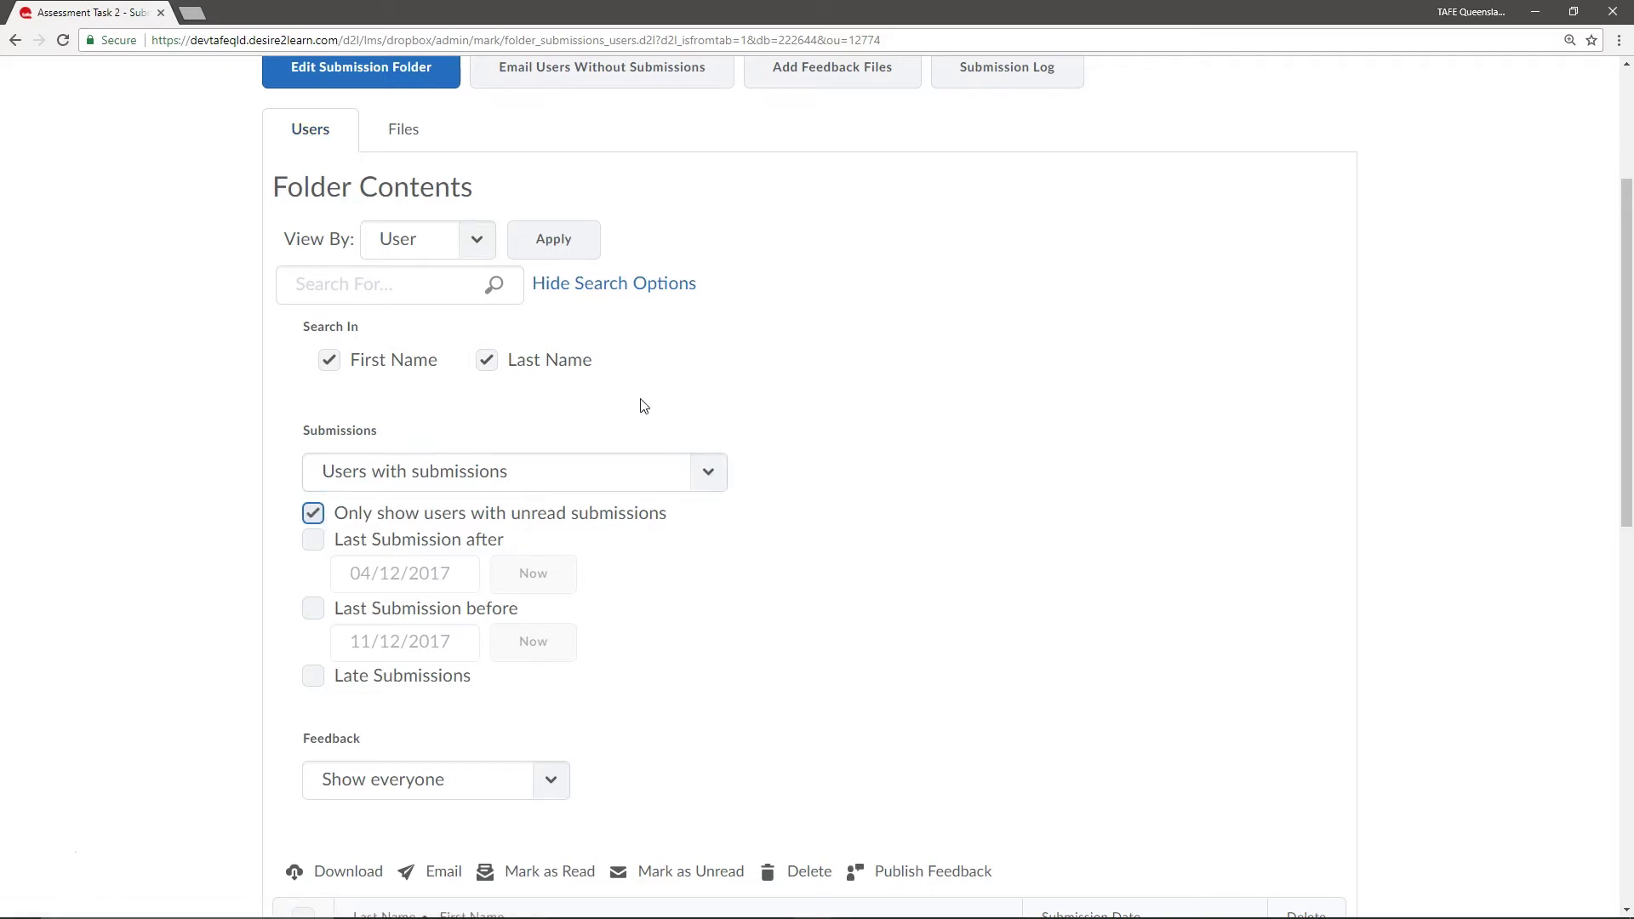
{"action": "left_click", "coordinate": [496, 287]}
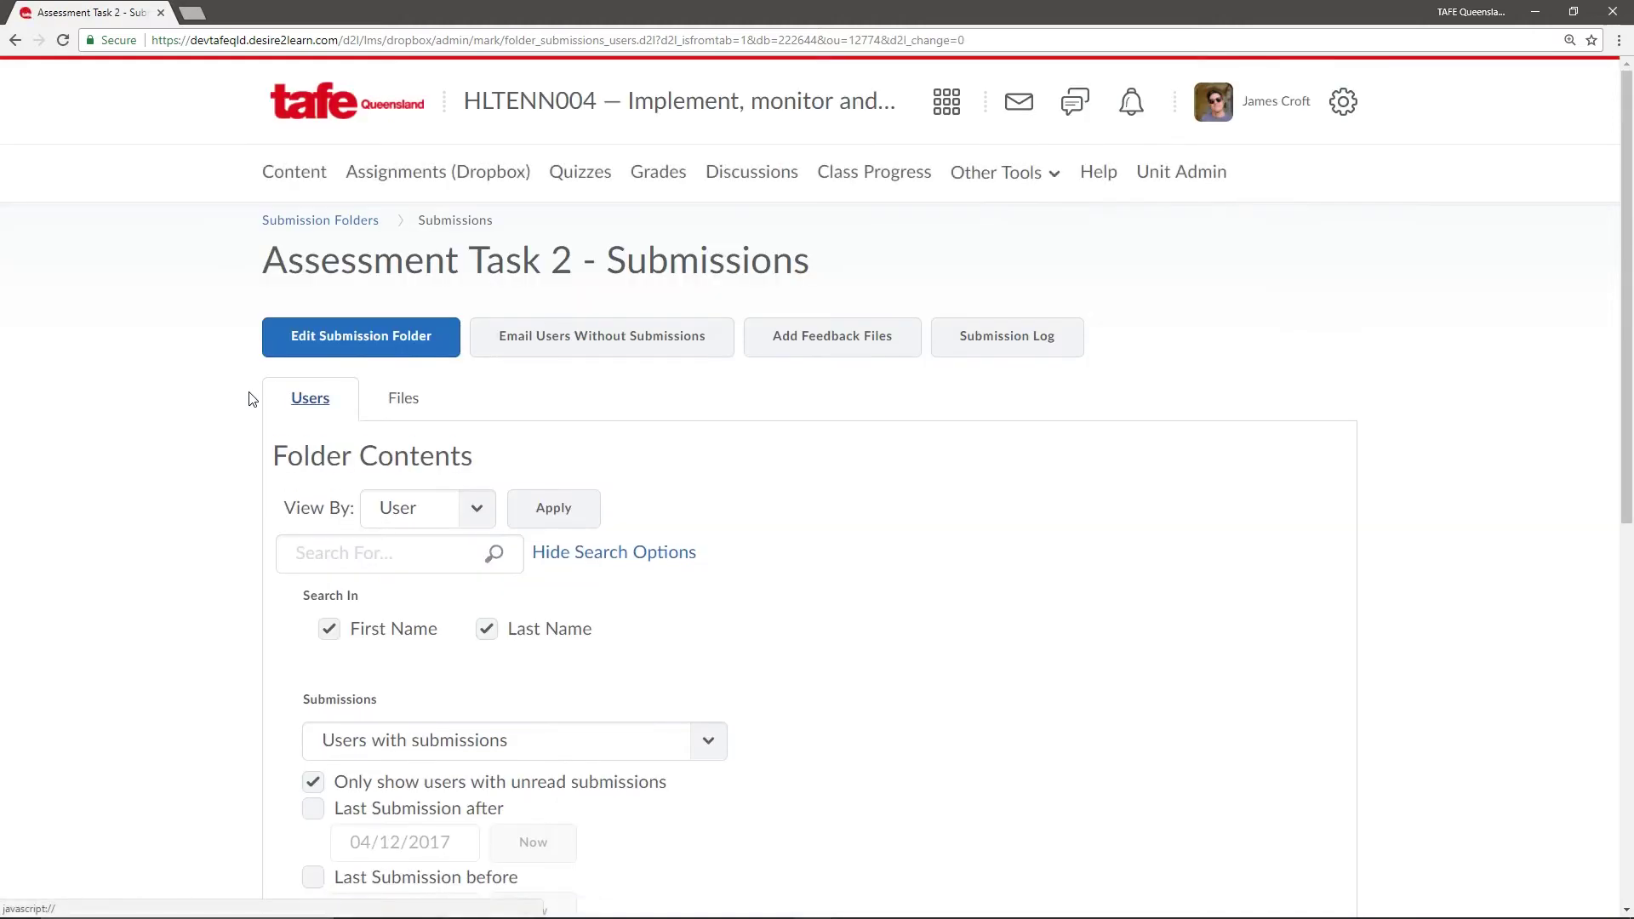
{"action": "left_click", "coordinate": [600, 555]}
{"action": "scroll", "coordinate": [938, 557], "scroll_direction": "down", "scroll_amount": 1}
{"action": "scroll", "coordinate": [939, 557], "scroll_direction": "down", "scroll_amount": 2}
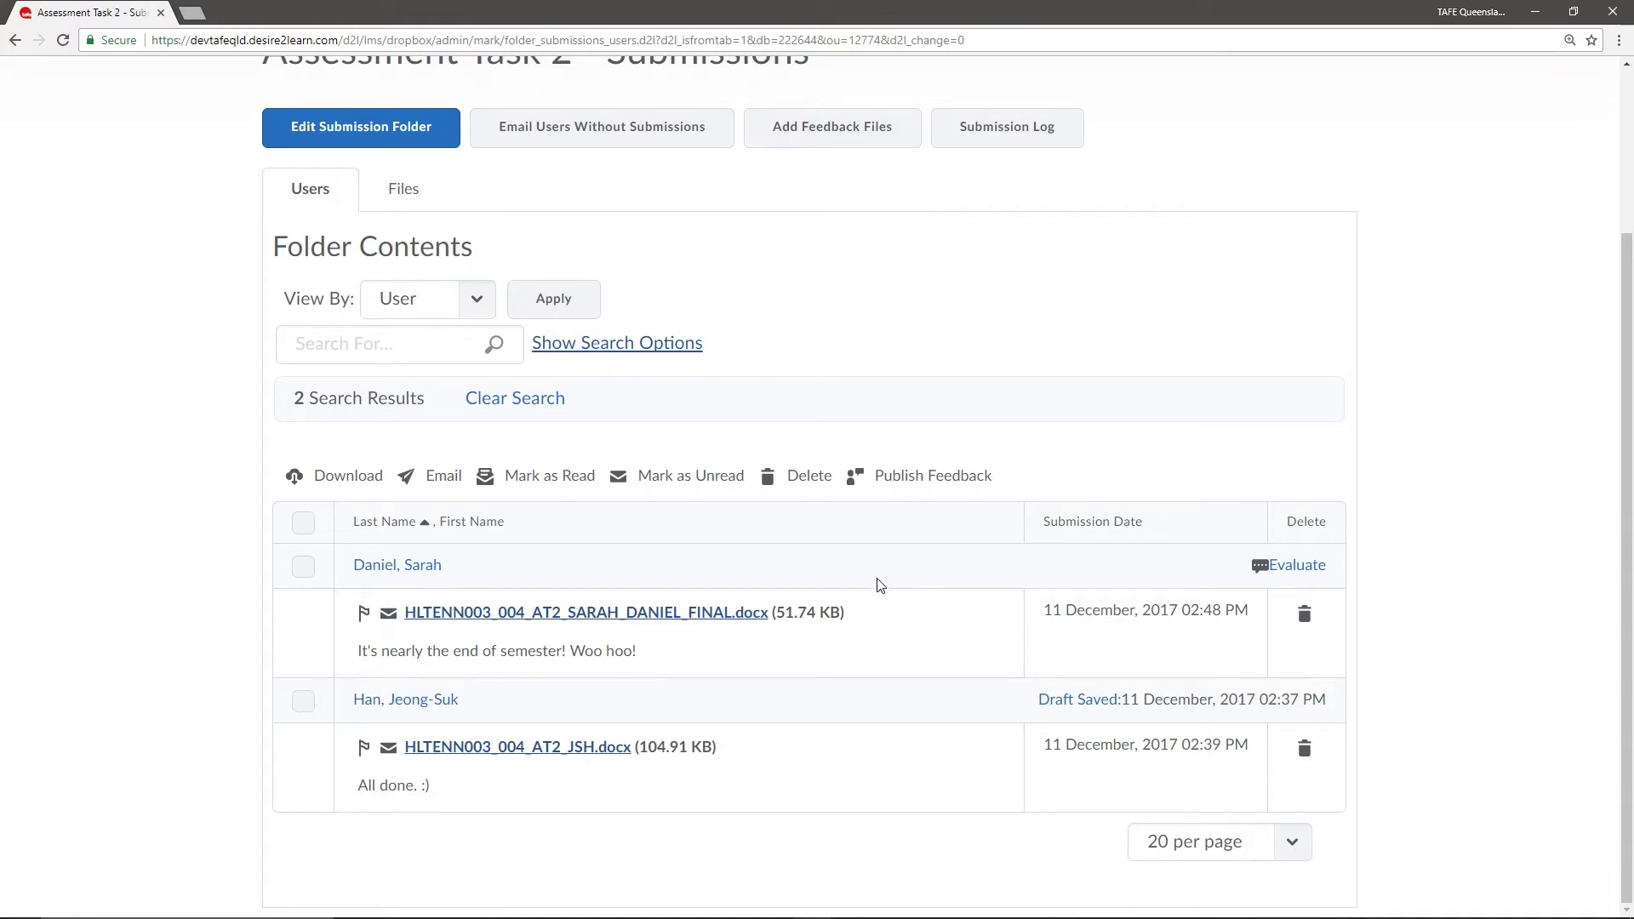
Step: Open the first unread submission document for evaluation and read through its cover sheet, instructions and submission details
{"action": "left_click", "coordinate": [647, 620]}
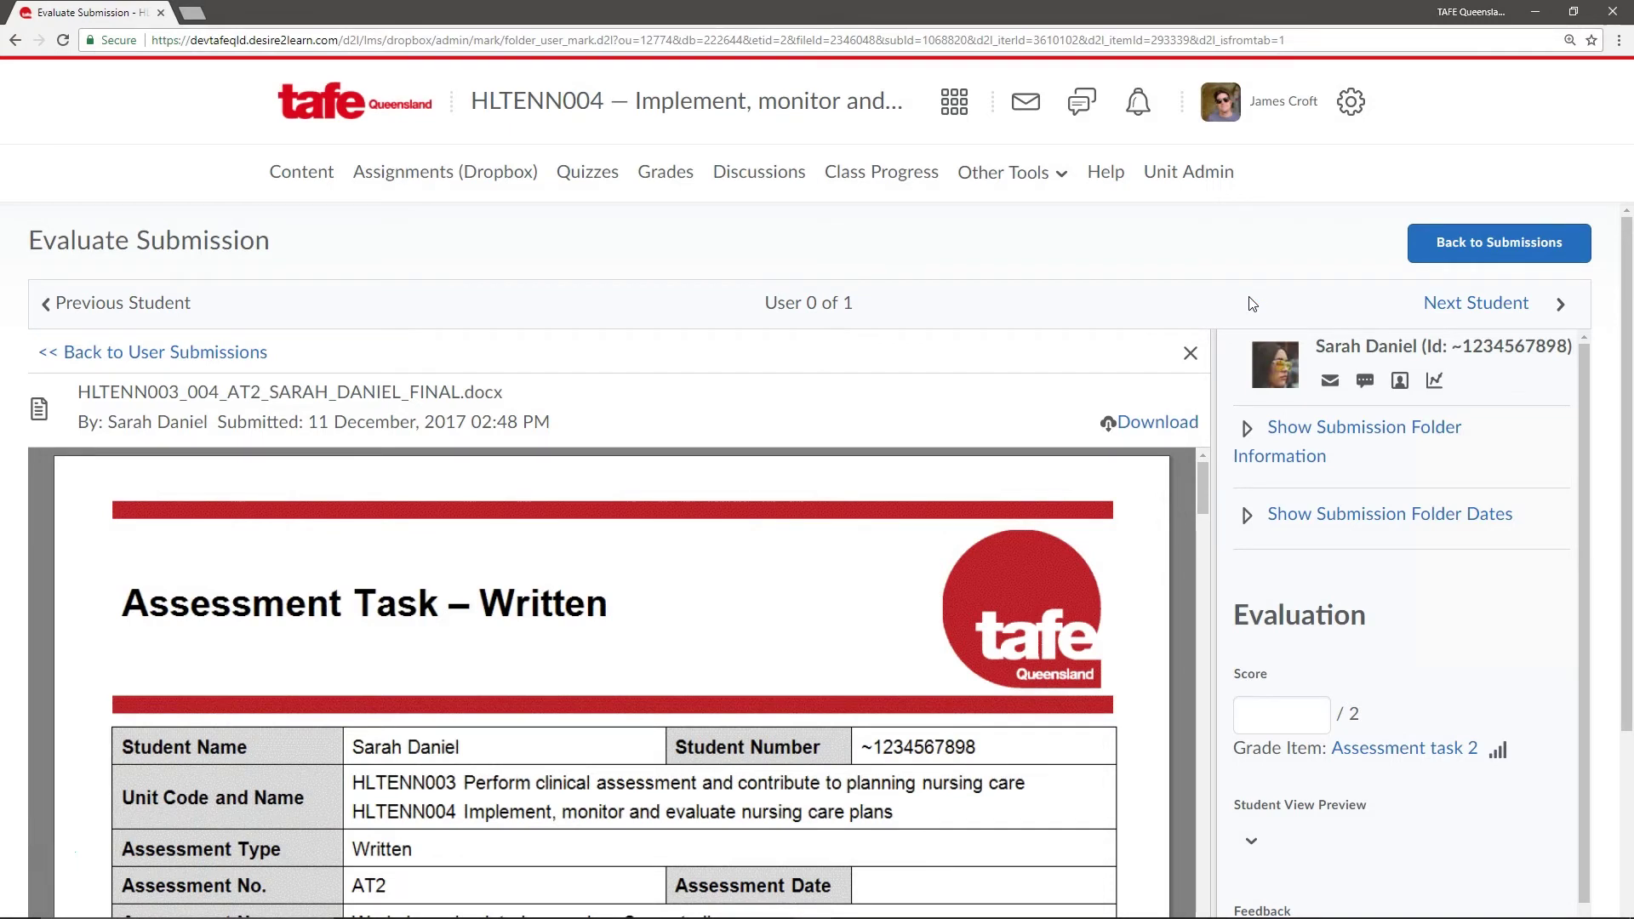
{"action": "scroll", "coordinate": [1623, 384], "scroll_direction": "down", "scroll_amount": 1}
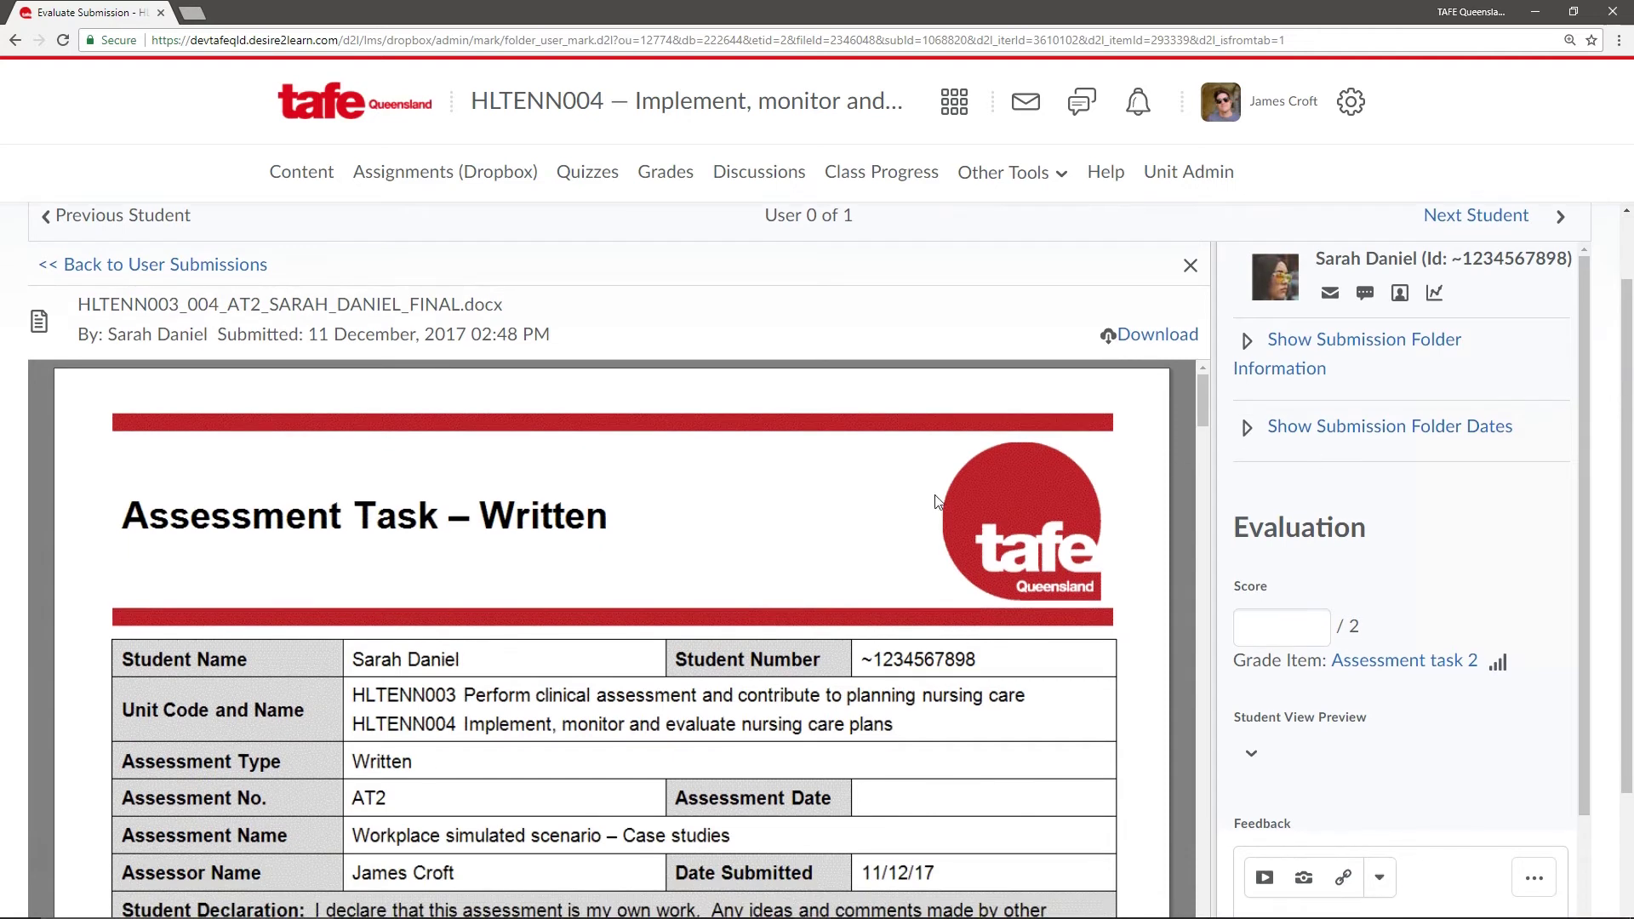
{"action": "scroll", "coordinate": [966, 514], "scroll_direction": "down", "scroll_amount": 3}
{"action": "scroll", "coordinate": [969, 515], "scroll_direction": "down", "scroll_amount": 8}
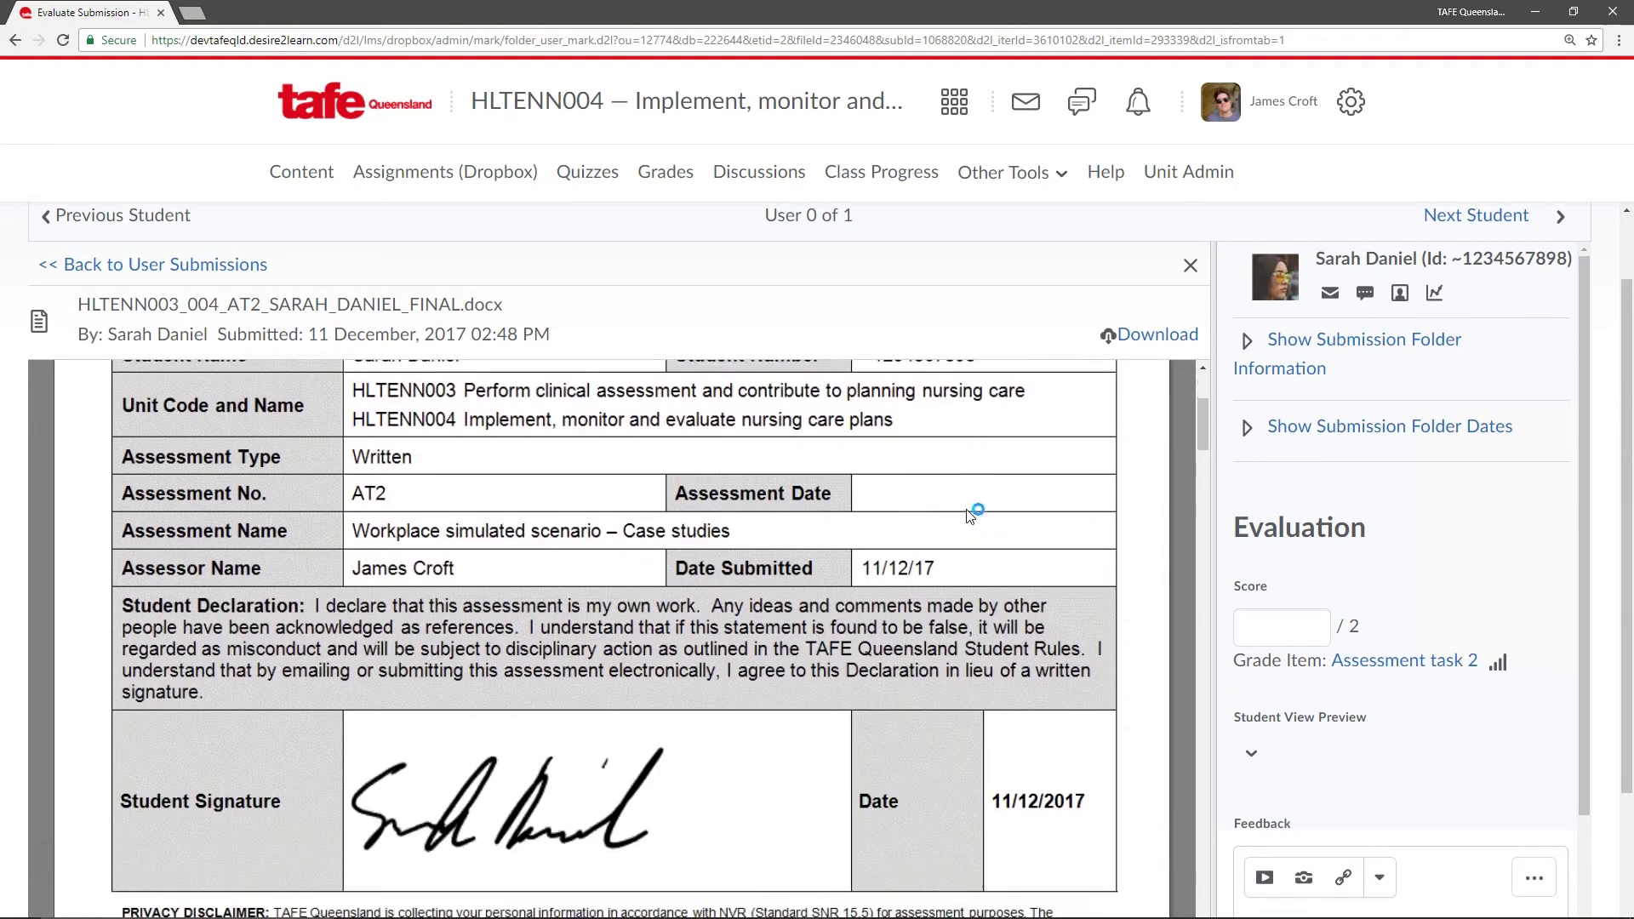
{"action": "scroll", "coordinate": [969, 511], "scroll_direction": "down", "scroll_amount": 10}
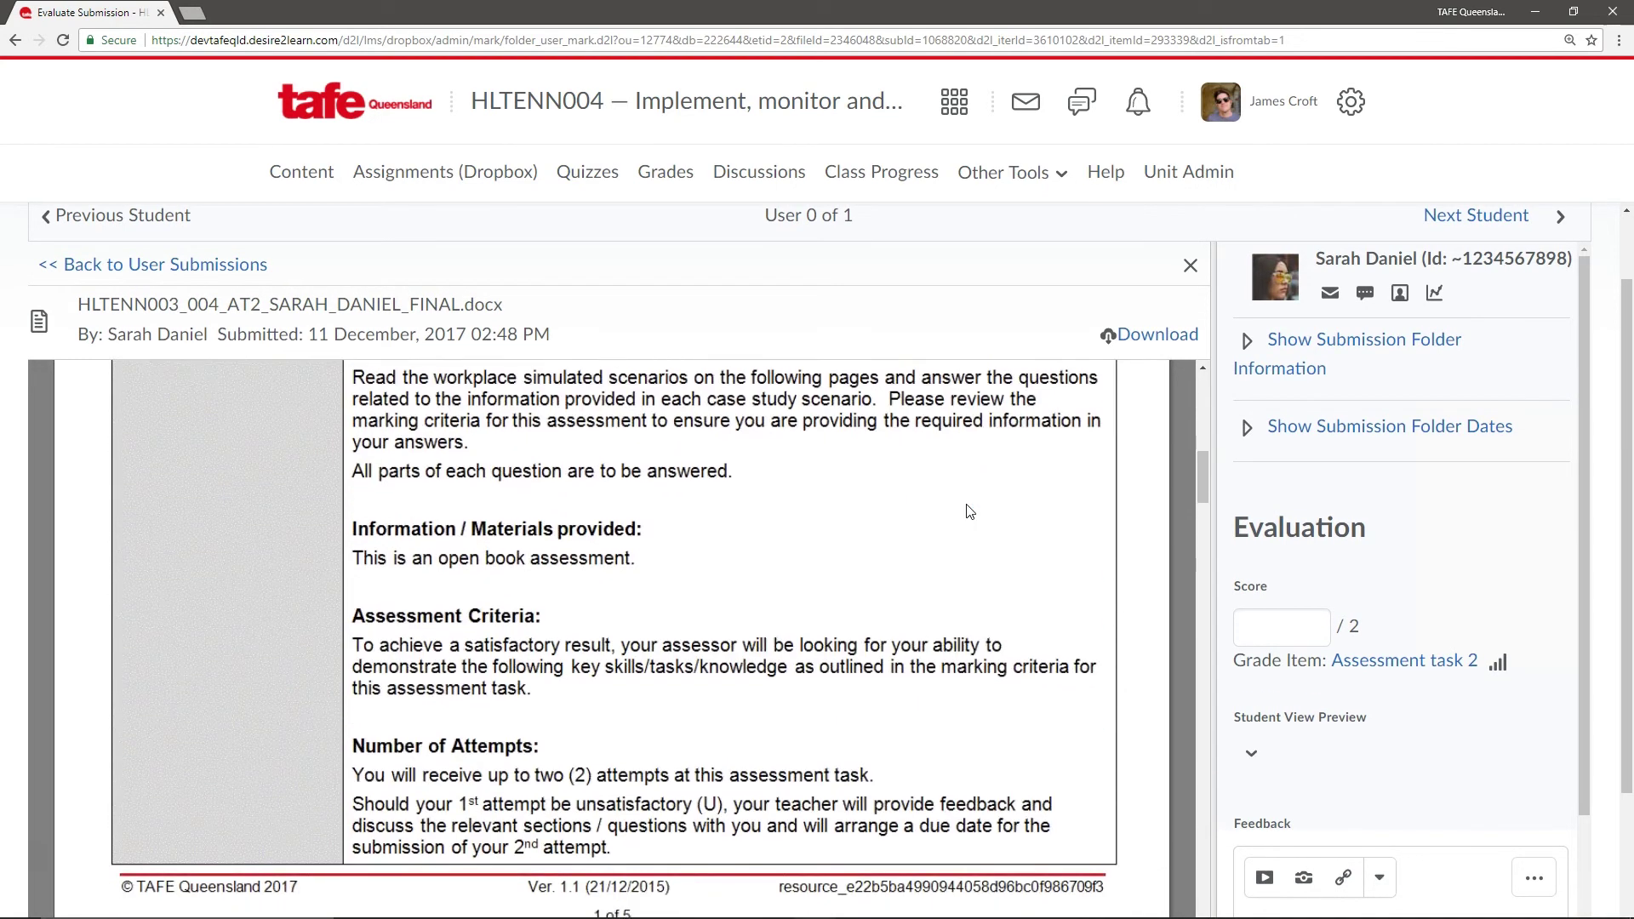
{"action": "scroll", "coordinate": [969, 509], "scroll_direction": "down", "scroll_amount": 6}
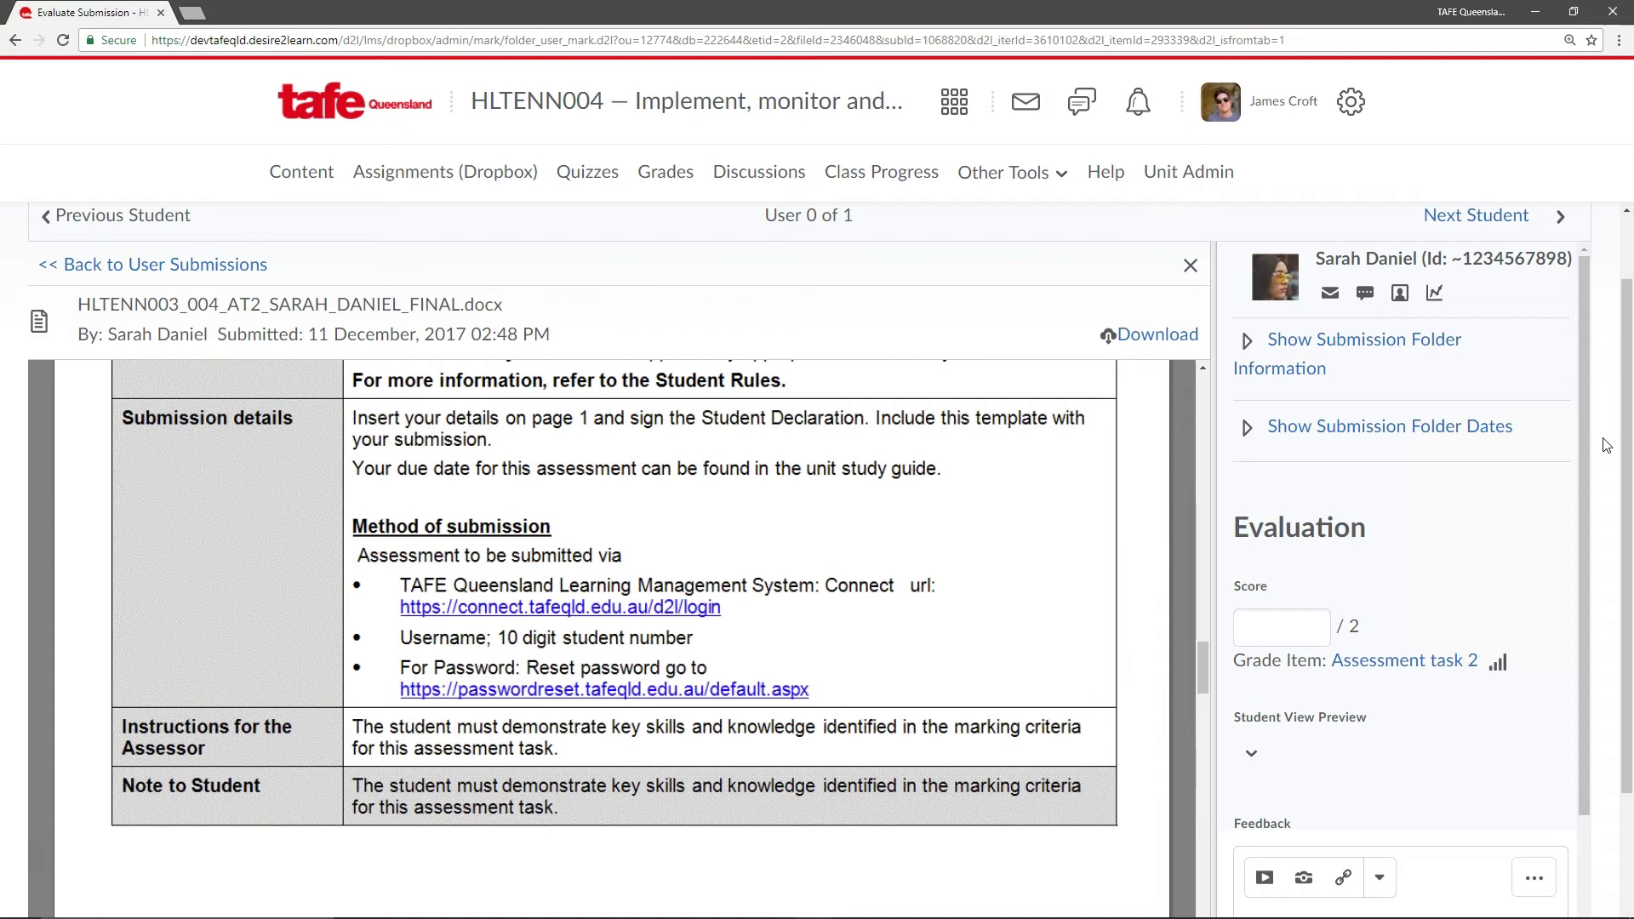
{"action": "scroll", "coordinate": [1607, 445], "scroll_direction": "down", "scroll_amount": 1}
{"action": "scroll", "coordinate": [1606, 444], "scroll_direction": "down", "scroll_amount": 2}
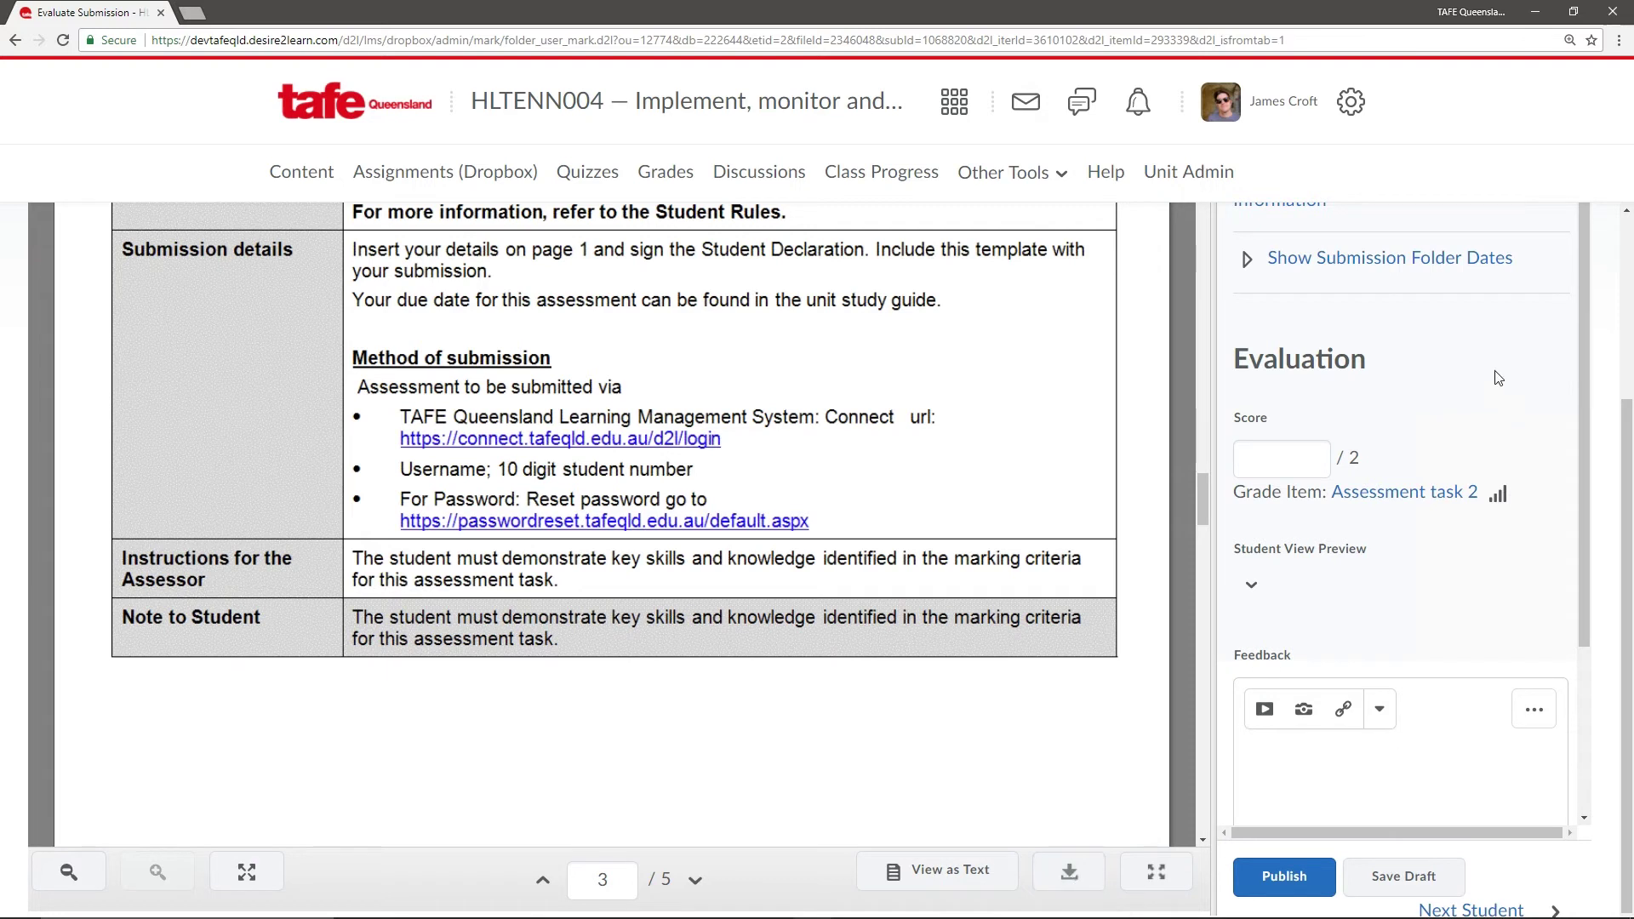
Step: Expand the submission folder information and the submission folder dates in the evaluation pane and review them
{"action": "scroll", "coordinate": [1607, 355], "scroll_direction": "up", "scroll_amount": 3}
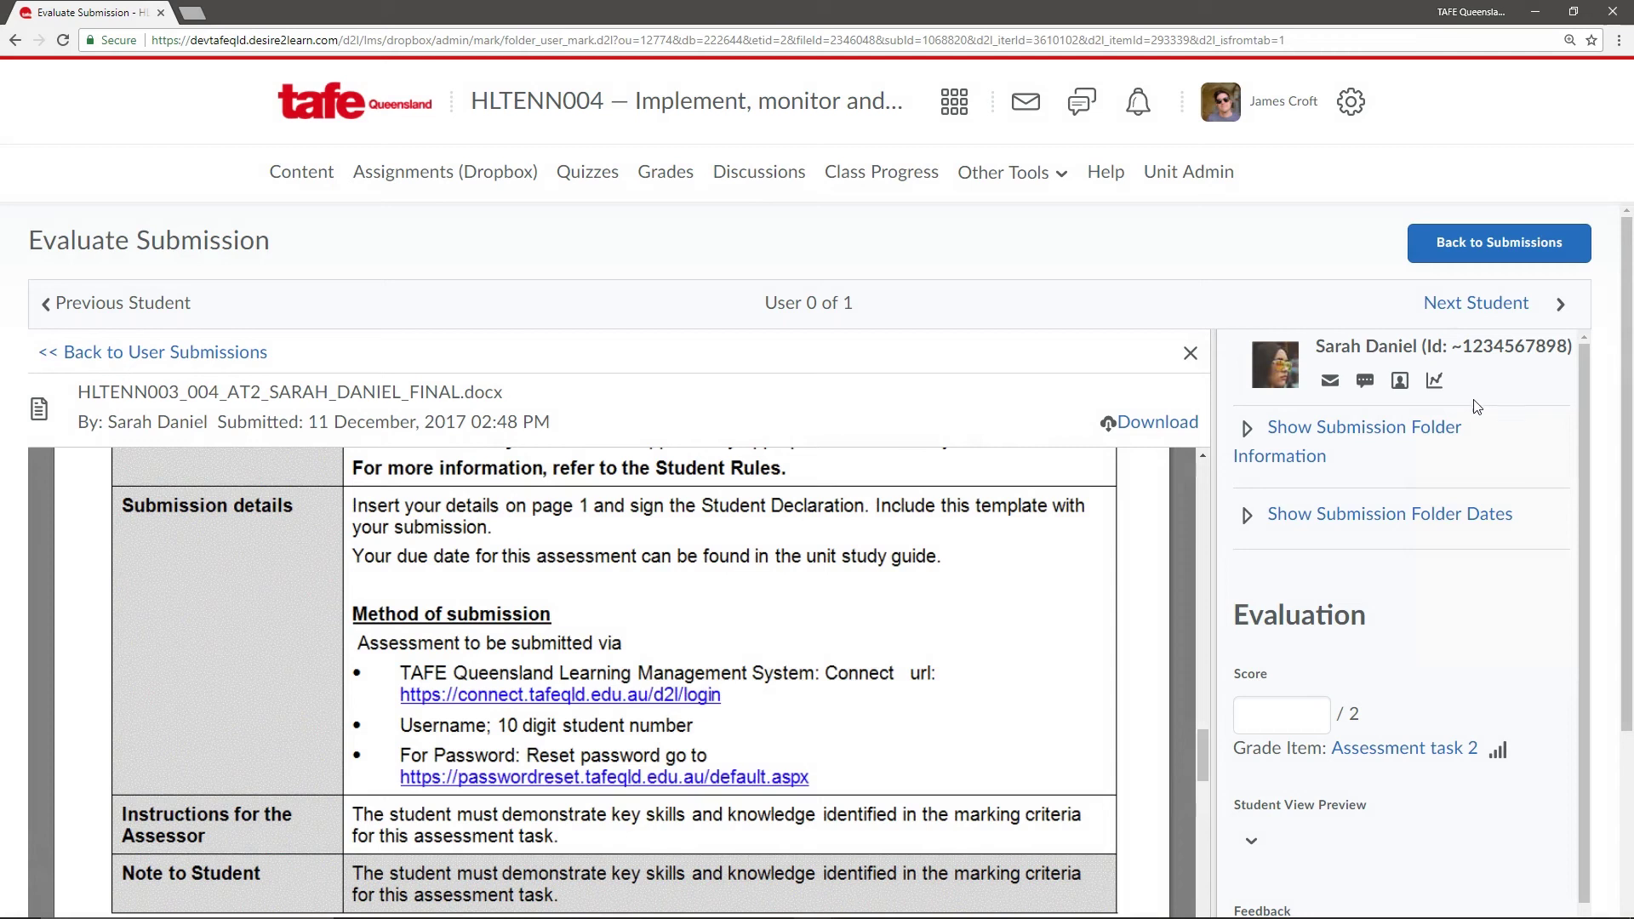
{"action": "left_click", "coordinate": [1341, 435]}
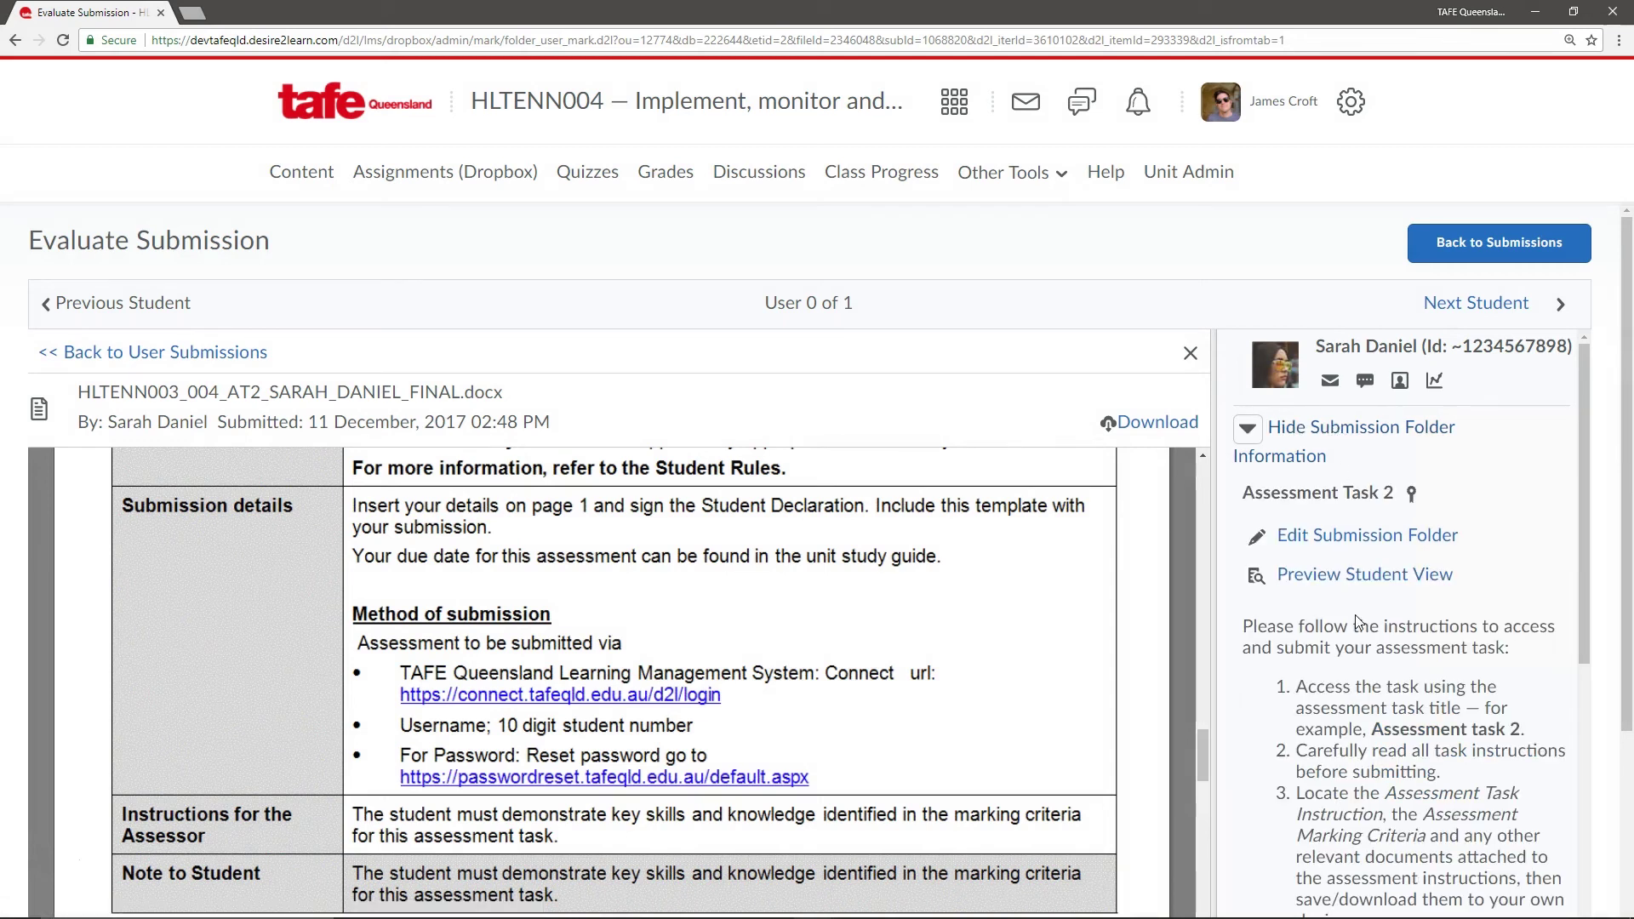
{"action": "scroll", "coordinate": [1355, 614], "scroll_direction": "down", "scroll_amount": 5}
{"action": "left_click", "coordinate": [1368, 784]}
{"action": "scroll", "coordinate": [1368, 781], "scroll_direction": "down", "scroll_amount": 3}
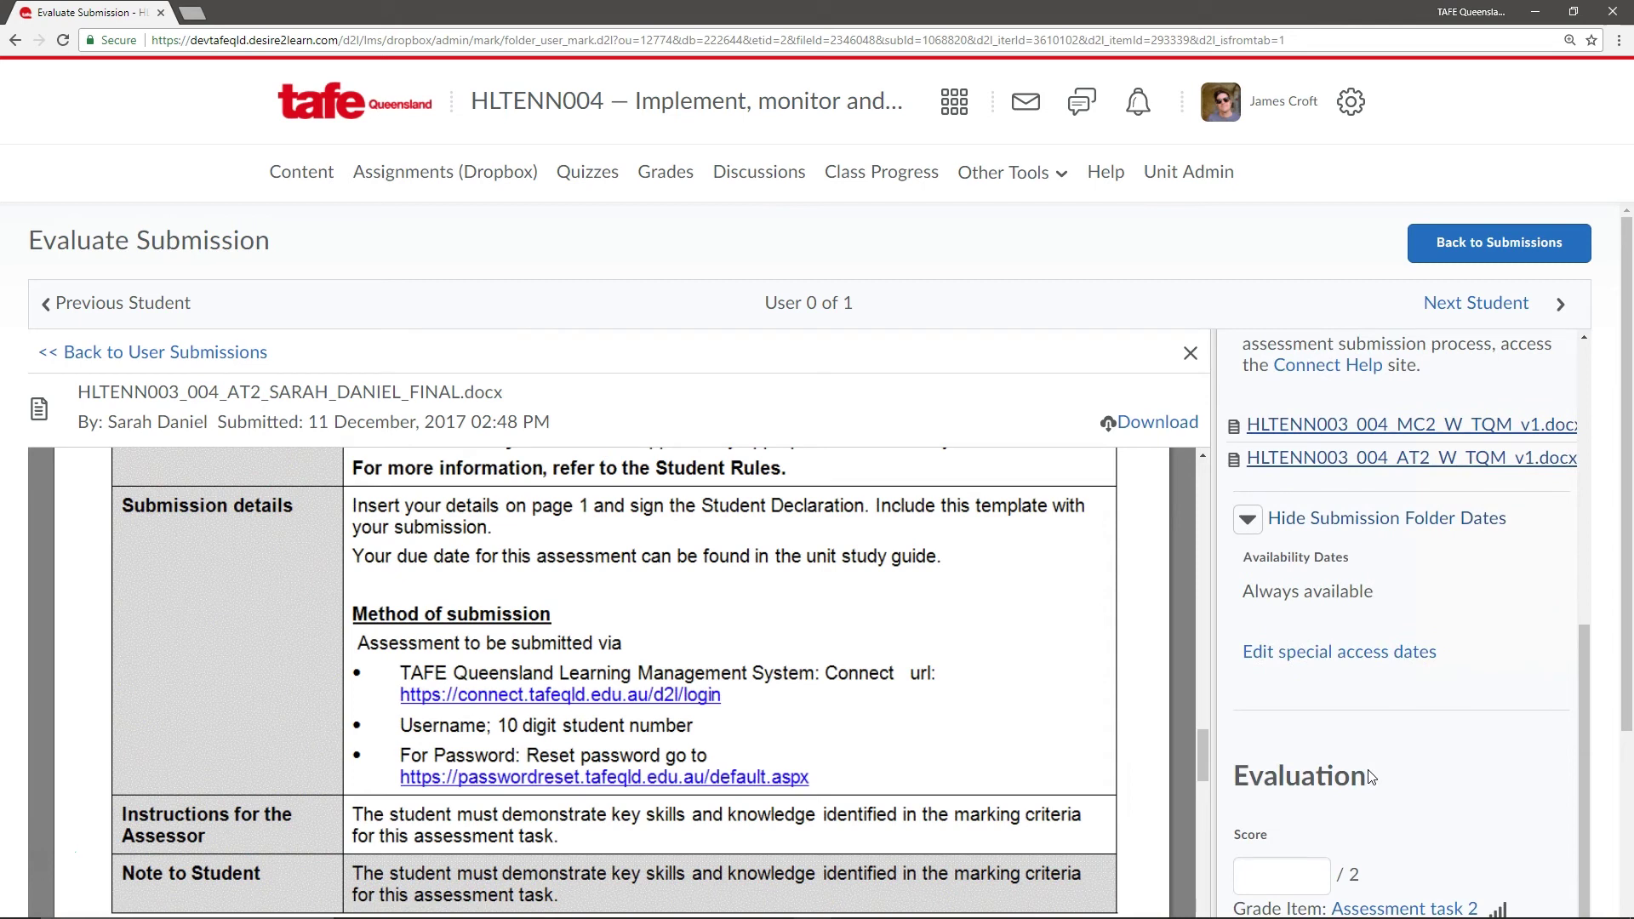
Step: Enter a score of 2 out of 2 for the student's submission
{"action": "scroll", "coordinate": [1386, 668], "scroll_direction": "down", "scroll_amount": 5}
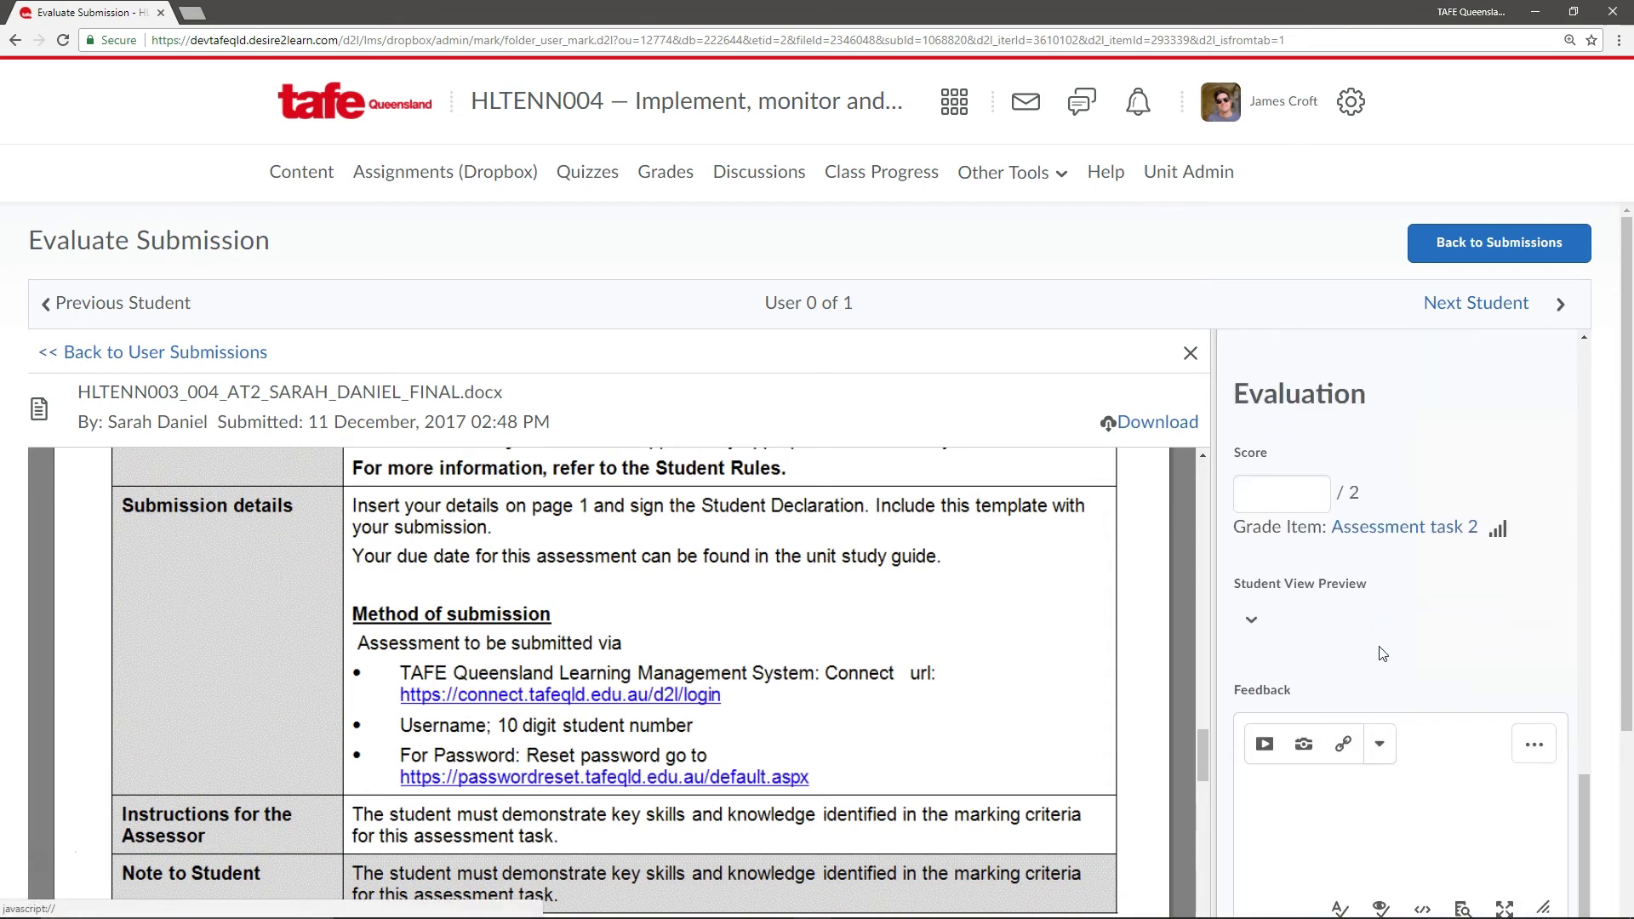
{"action": "scroll", "coordinate": [1611, 584], "scroll_direction": "down", "scroll_amount": 2}
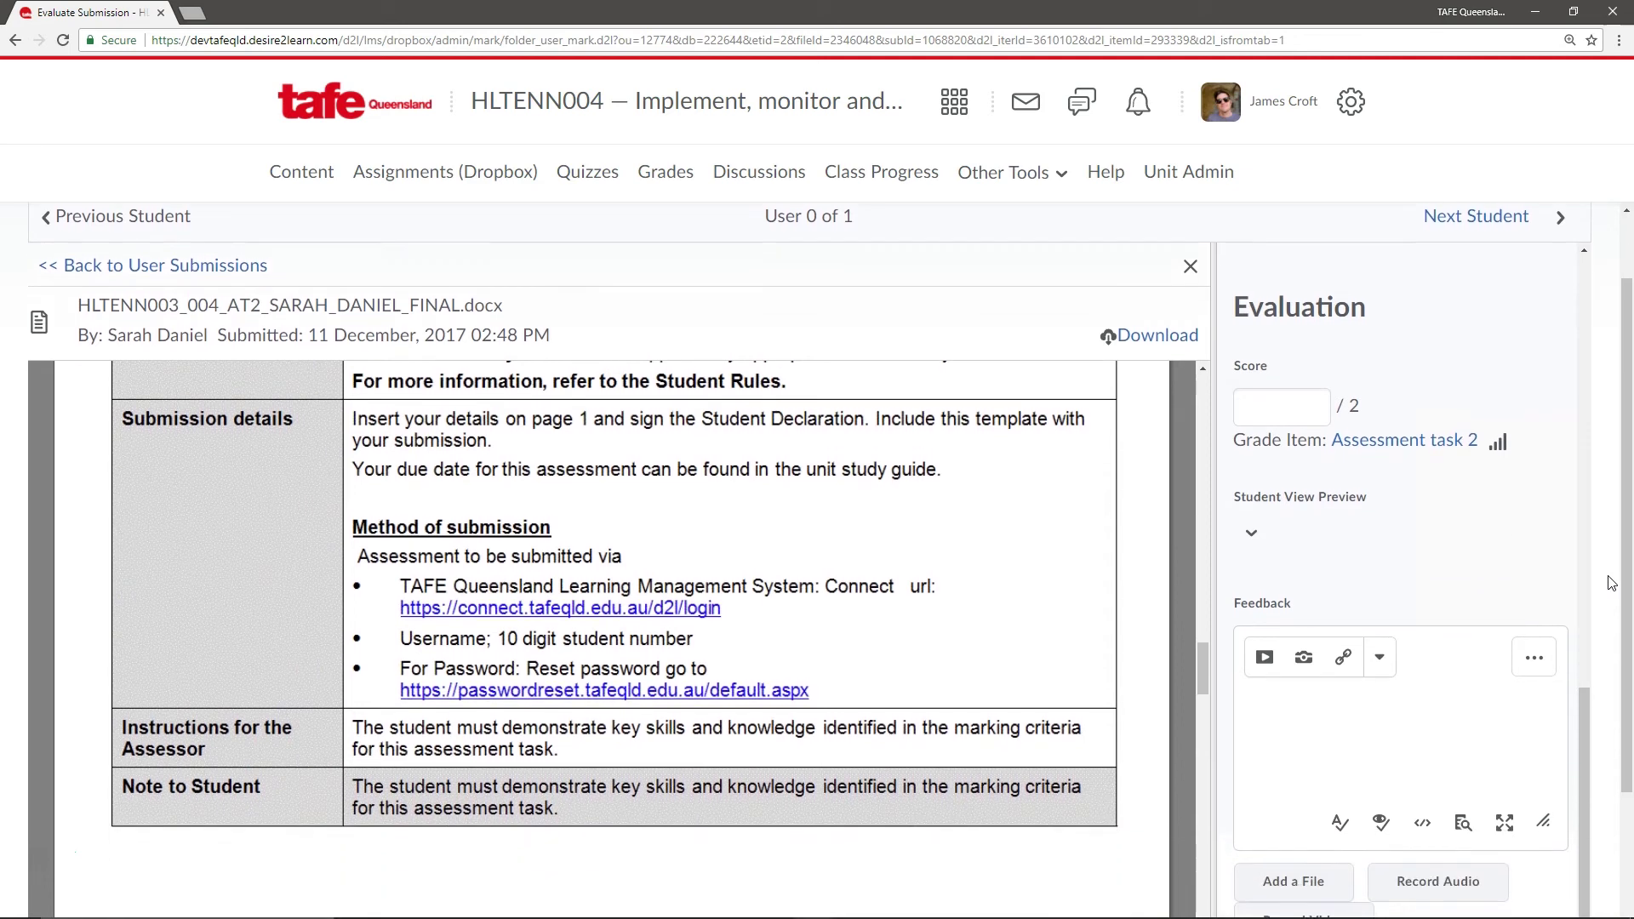
{"action": "scroll", "coordinate": [1612, 584], "scroll_direction": "down", "scroll_amount": 1}
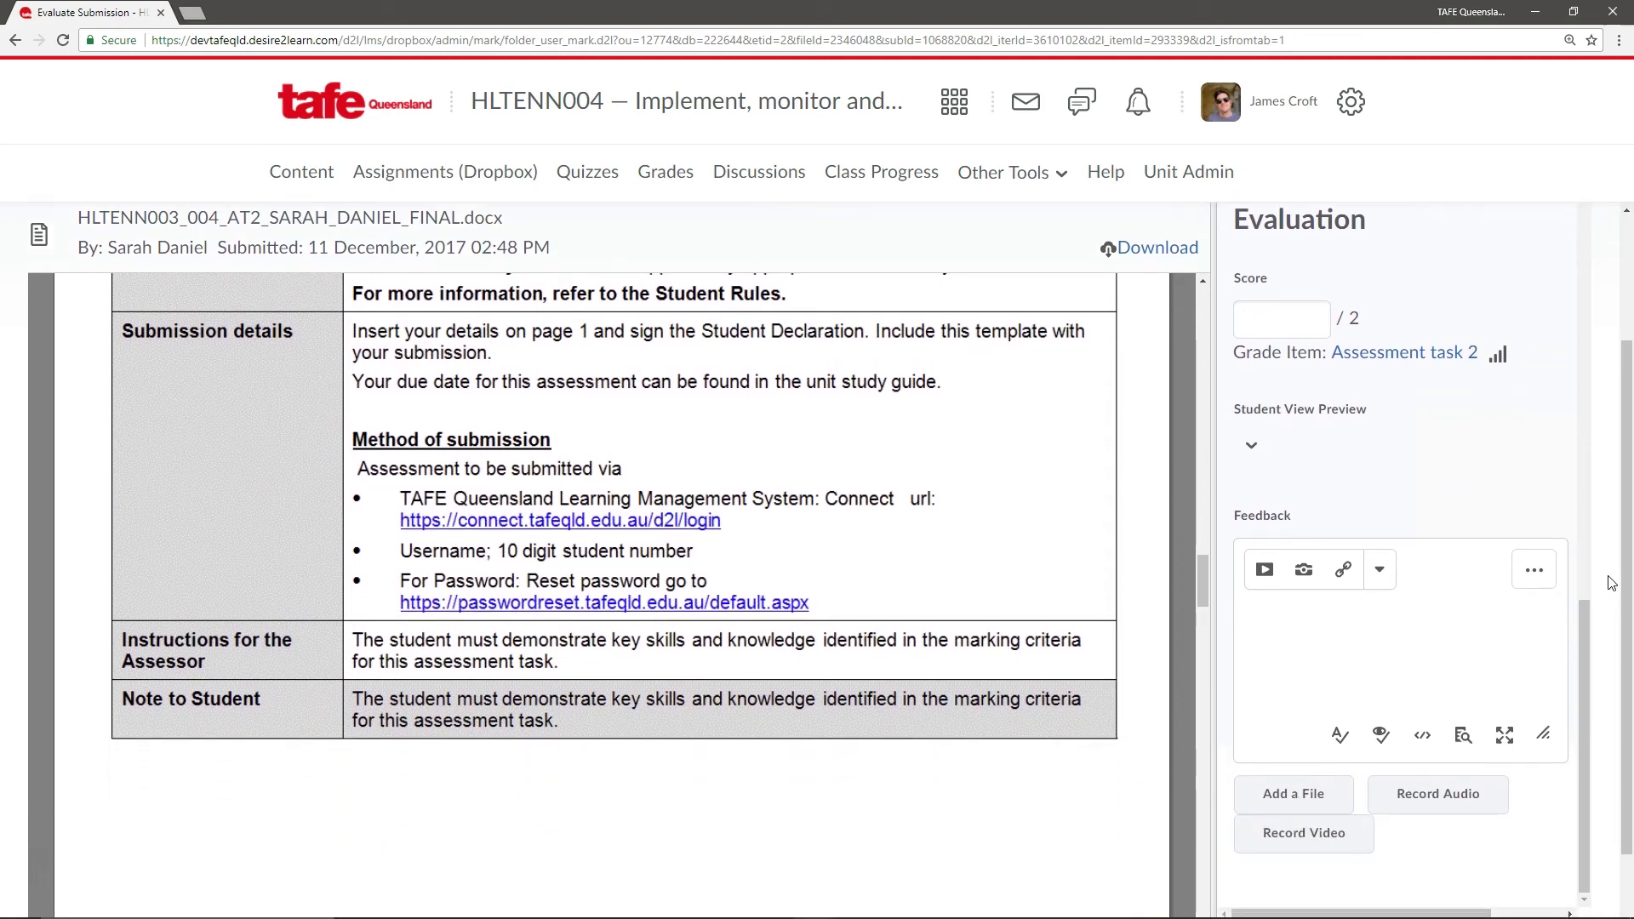
{"action": "left_click", "coordinate": [1282, 320]}
{"action": "type", "text": "2"}
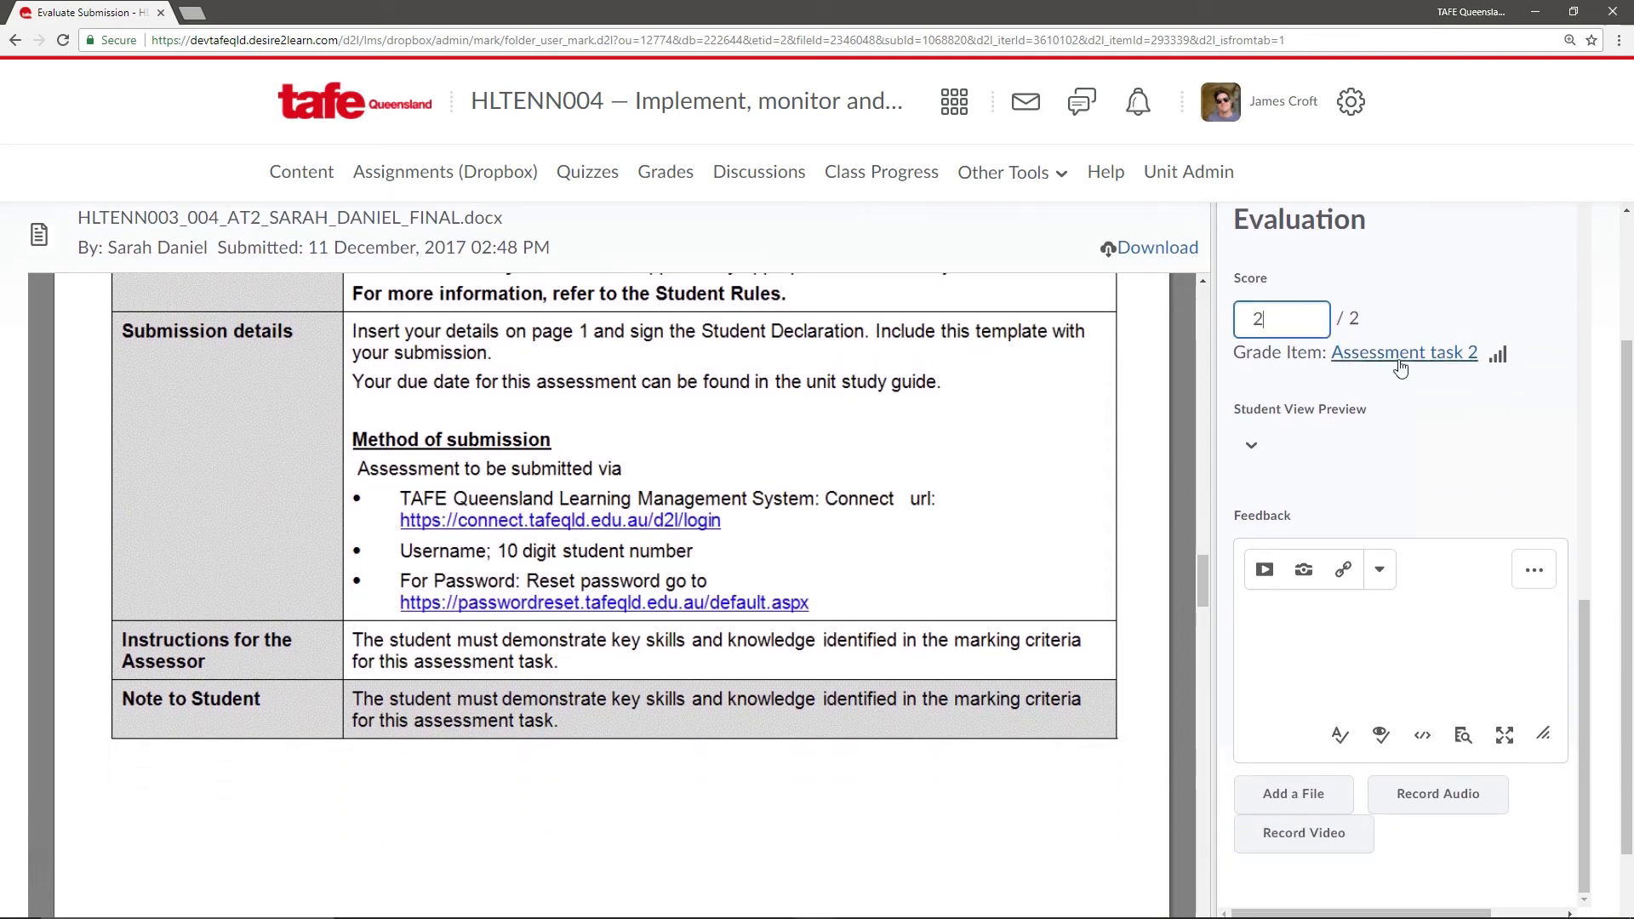
{"action": "left_click", "coordinate": [1611, 499]}
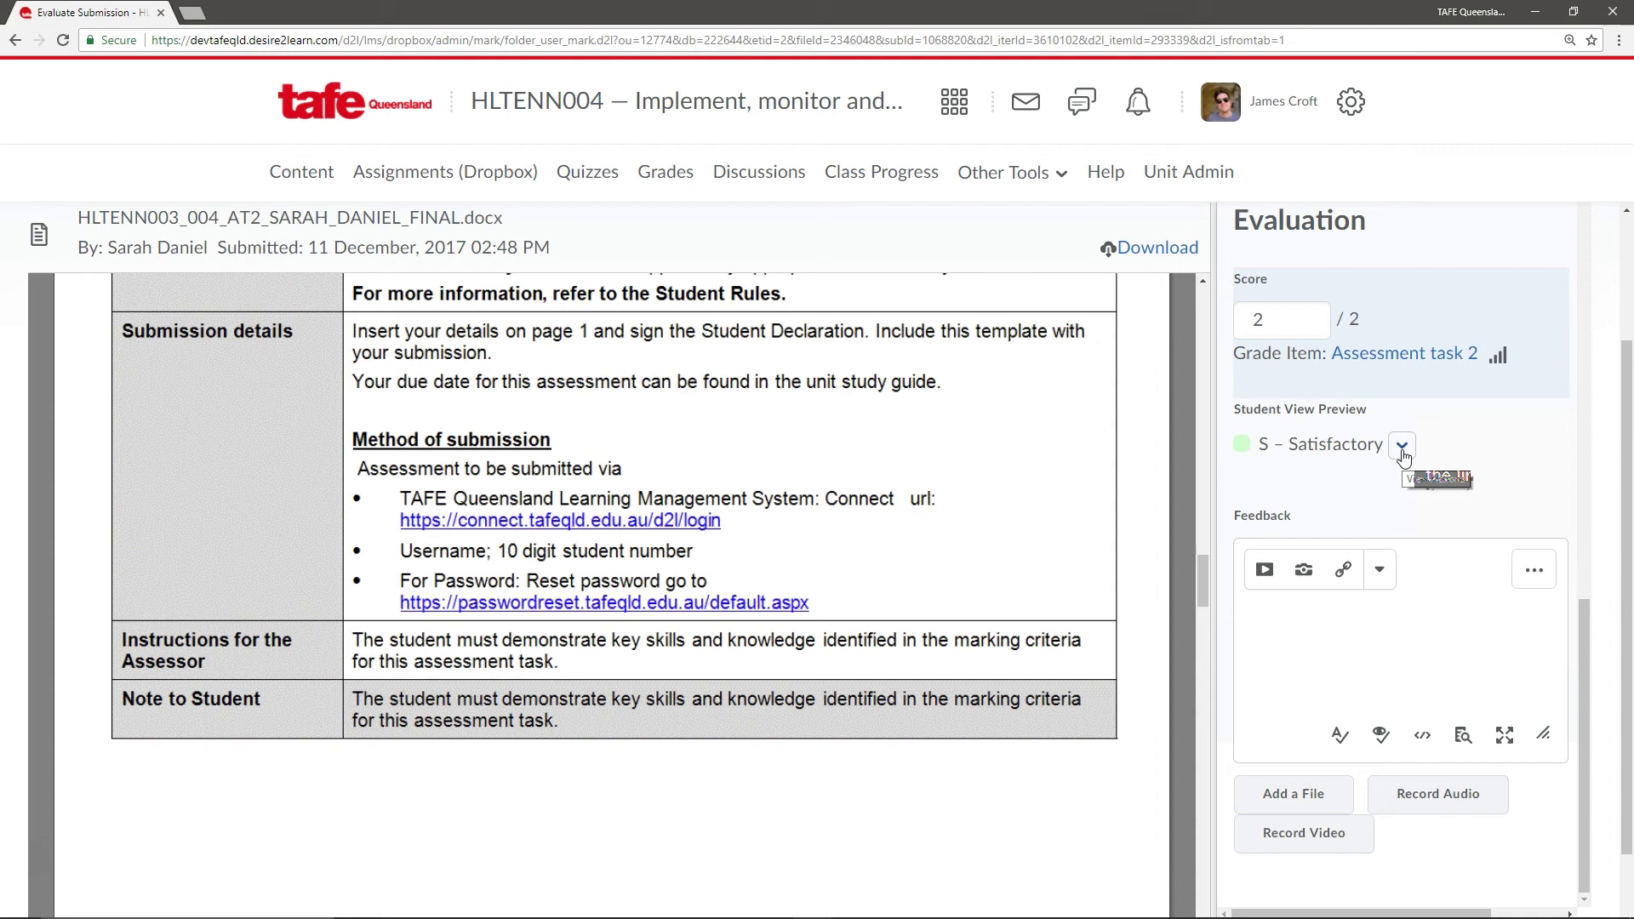
Step: Check the grades of all users in the linked Assessment task 2 grade item, and close it without saving
{"action": "left_click", "coordinate": [1417, 353]}
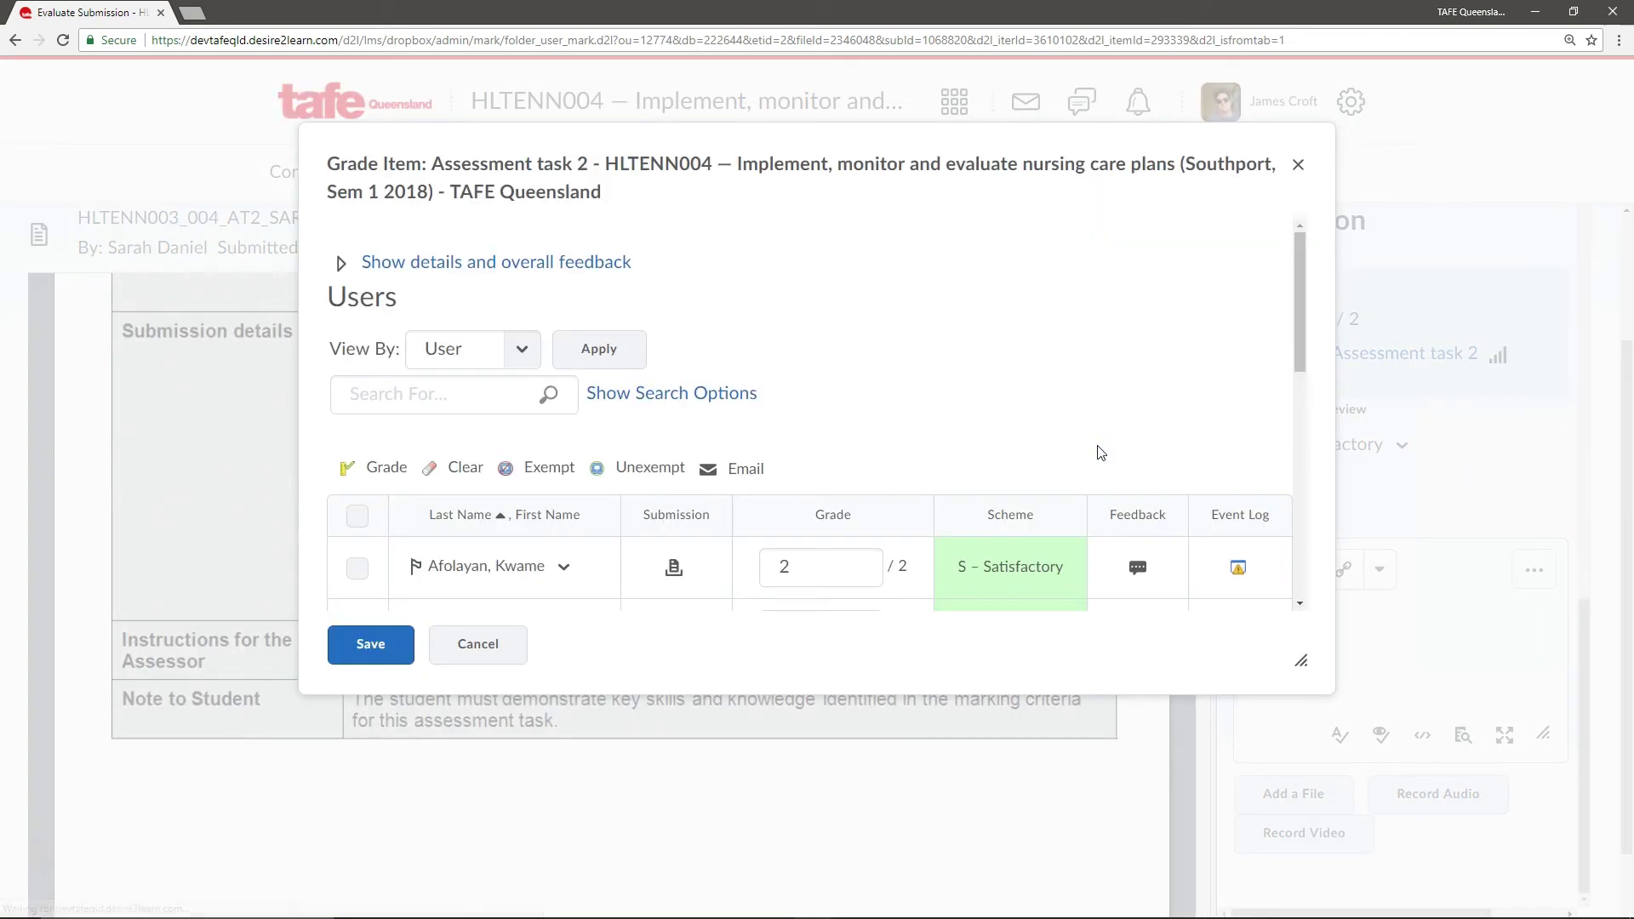
{"action": "scroll", "coordinate": [1098, 452], "scroll_direction": "down", "scroll_amount": 3}
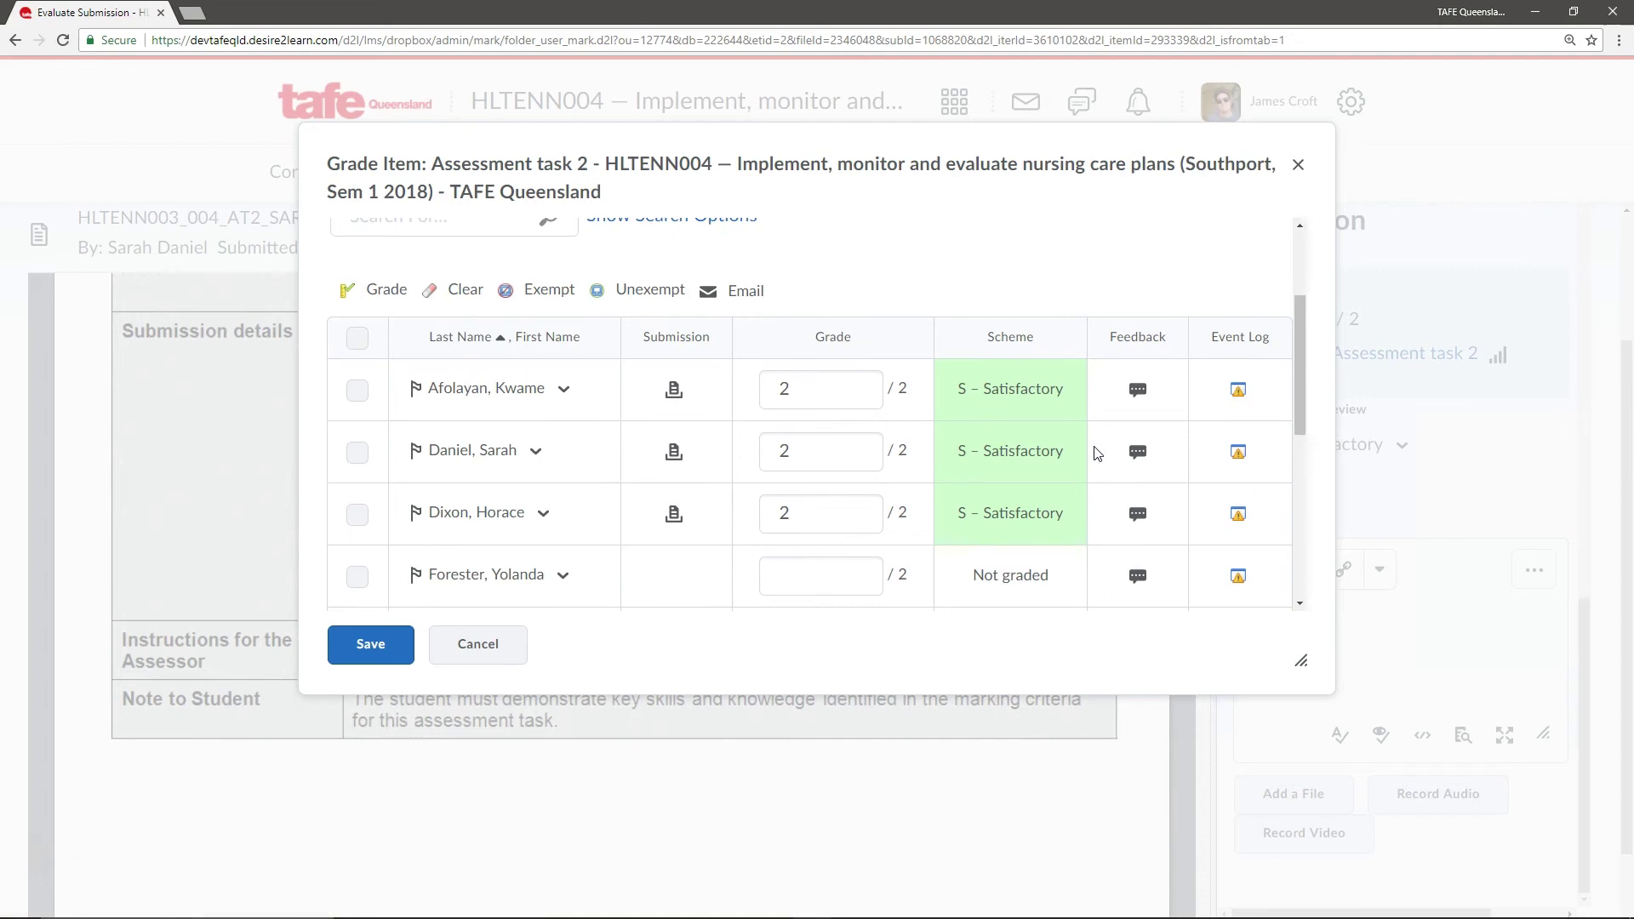
{"action": "left_click", "coordinate": [474, 648]}
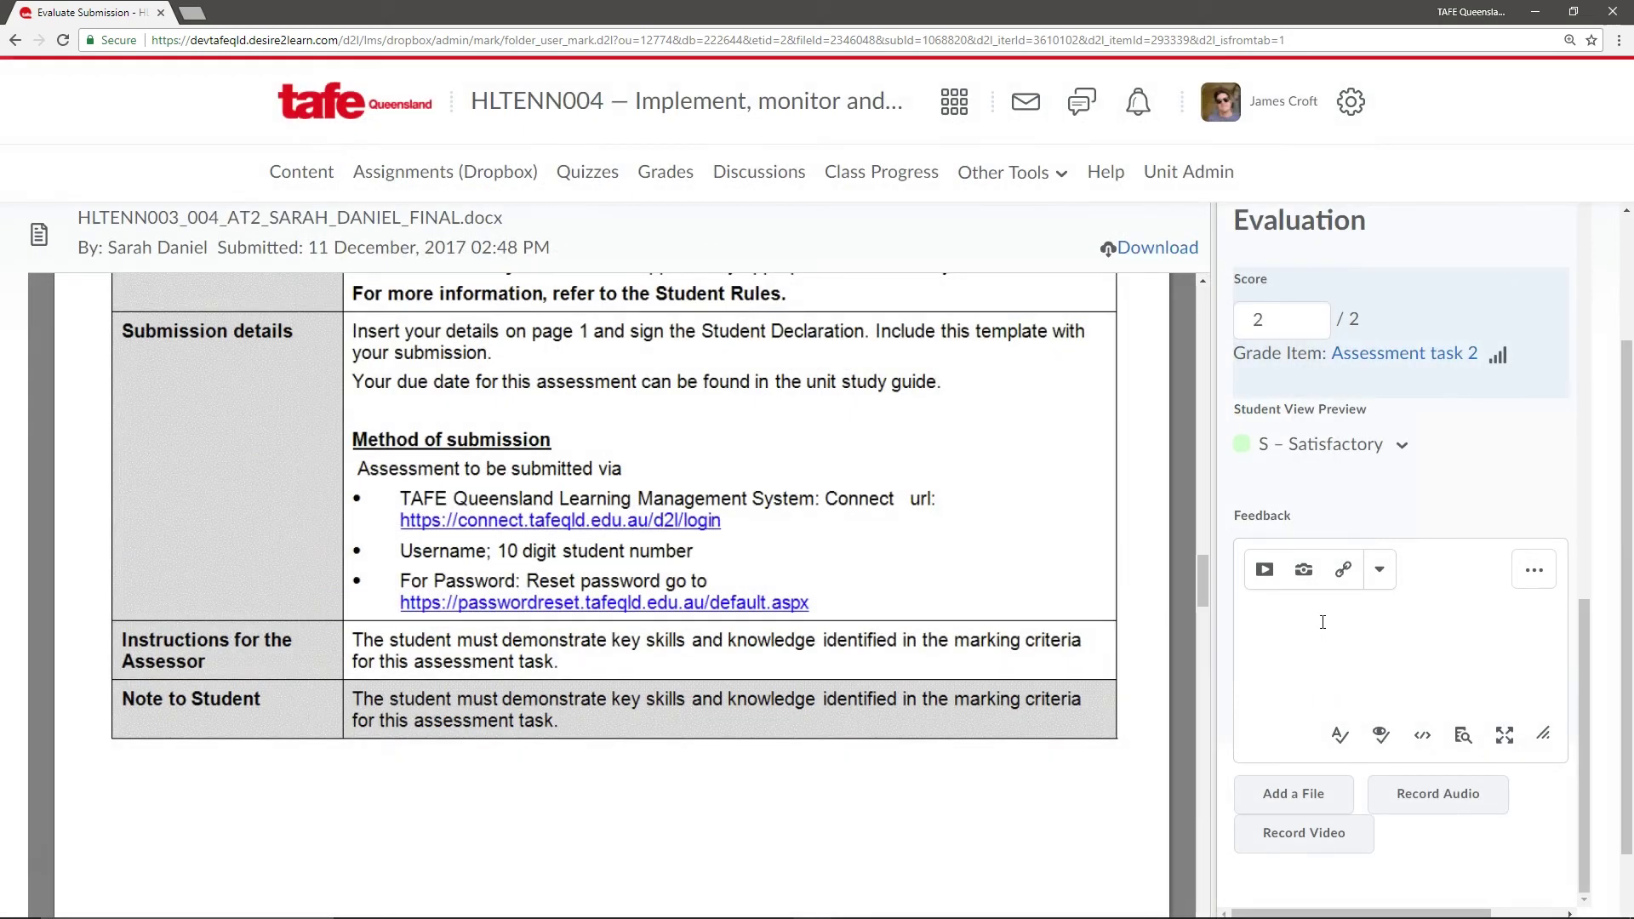
Step: Write feedback beginning "Well done!" that asks the student to cover each individual area in detail, and save the evaluation as a draft
{"action": "left_click", "coordinate": [1323, 622]}
{"action": "type", "text": "Well done! I think y"}
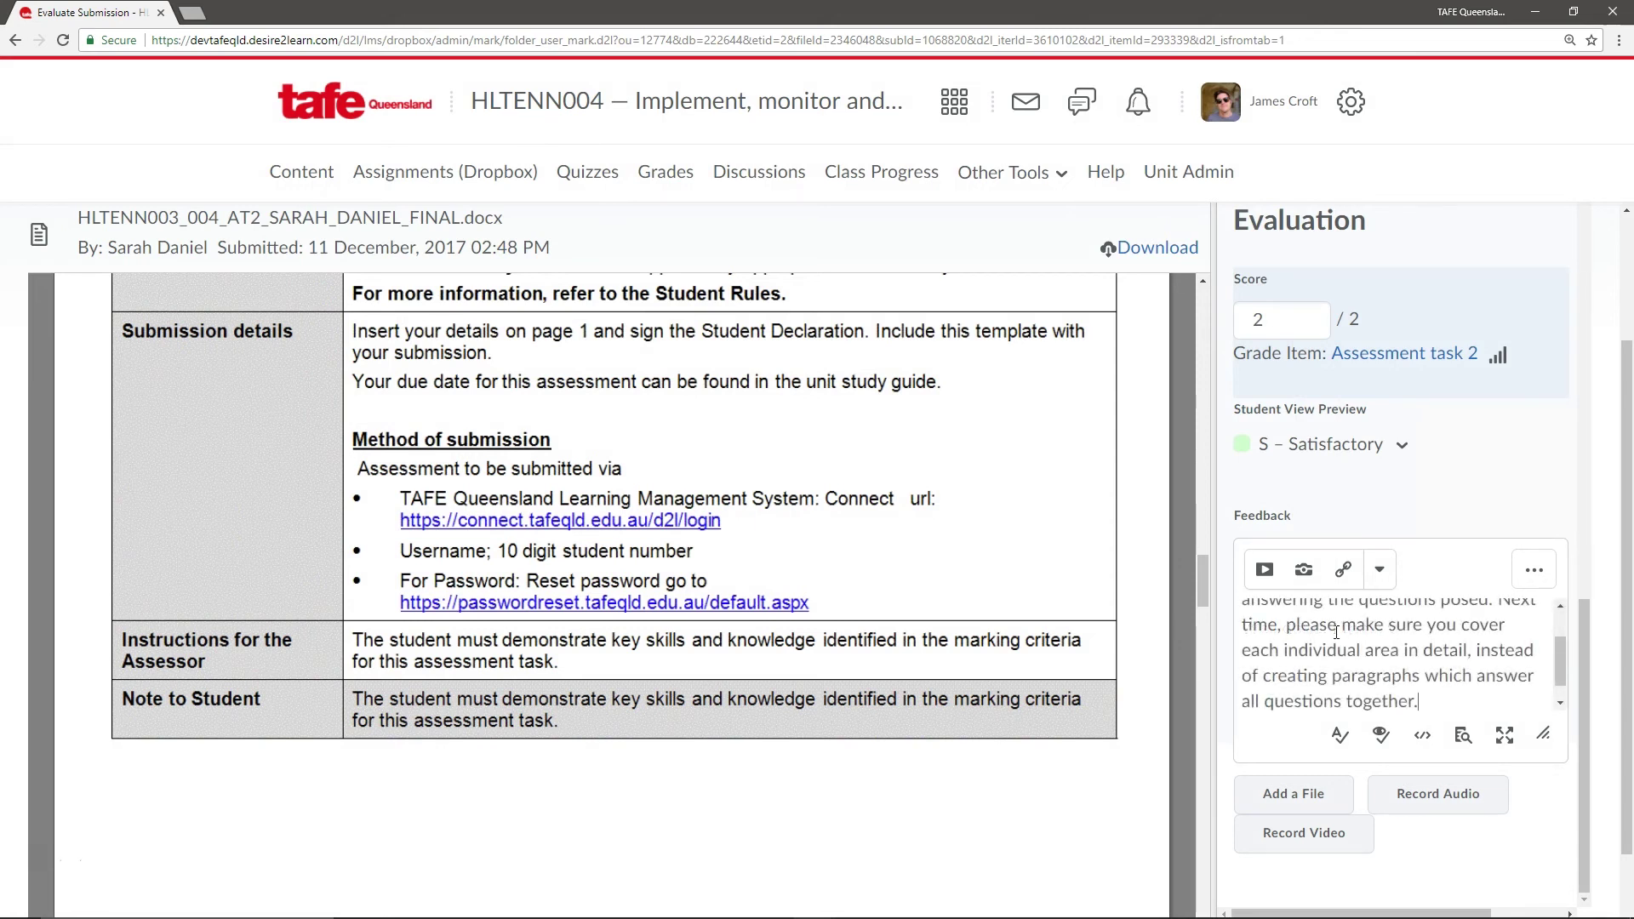
{"action": "scroll", "coordinate": [1616, 683], "scroll_direction": "down", "scroll_amount": 1}
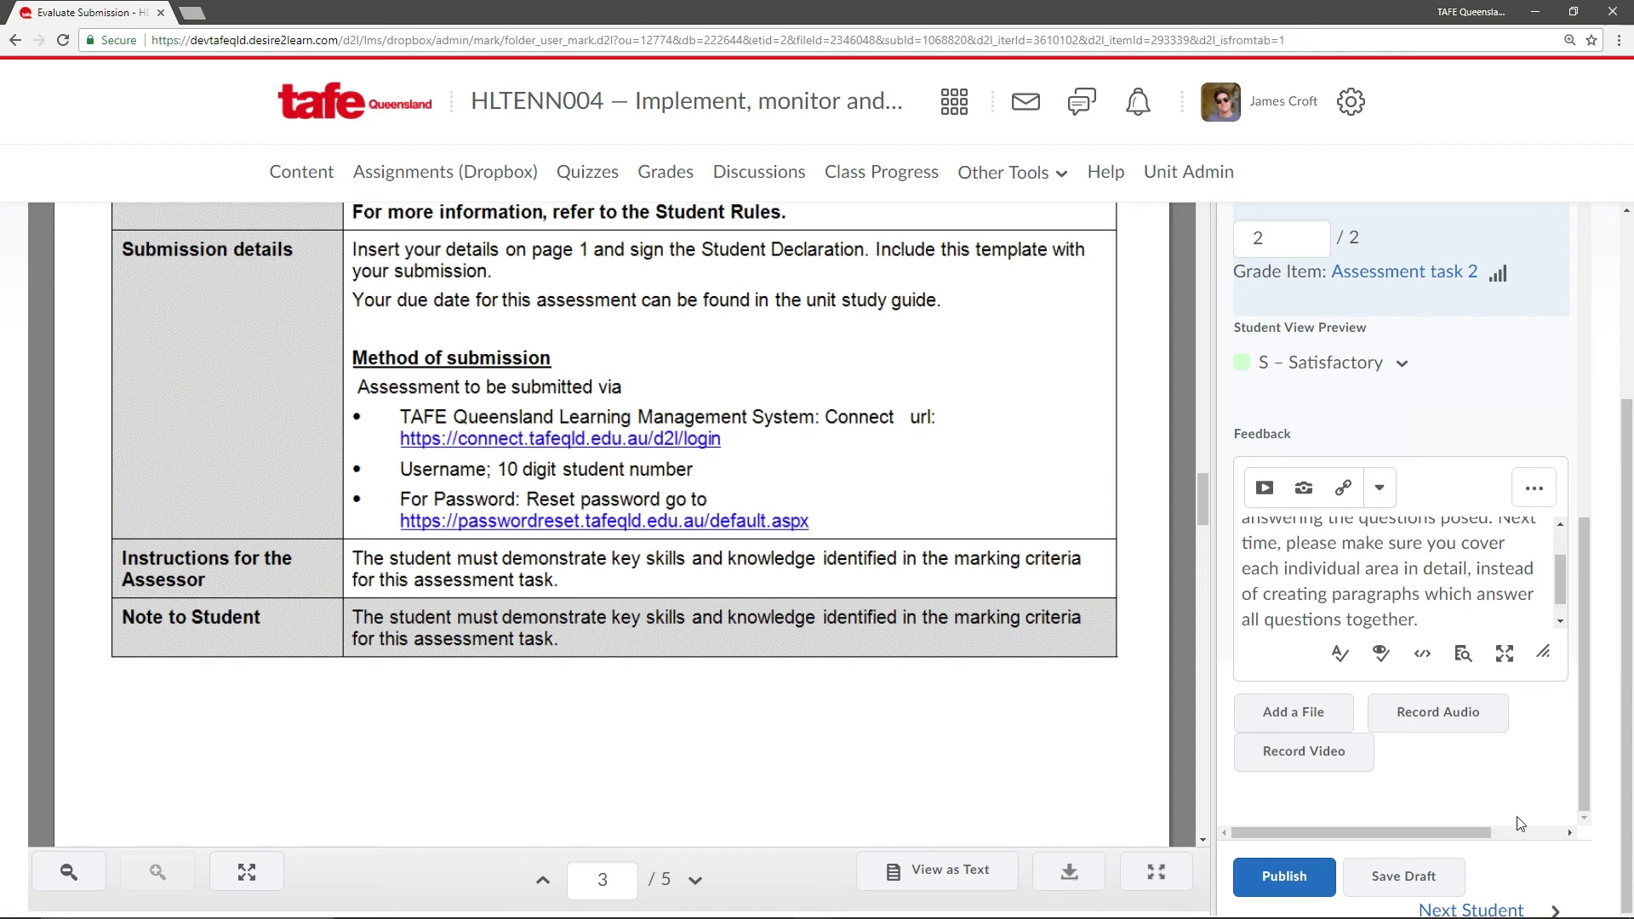
{"action": "left_click", "coordinate": [1435, 881]}
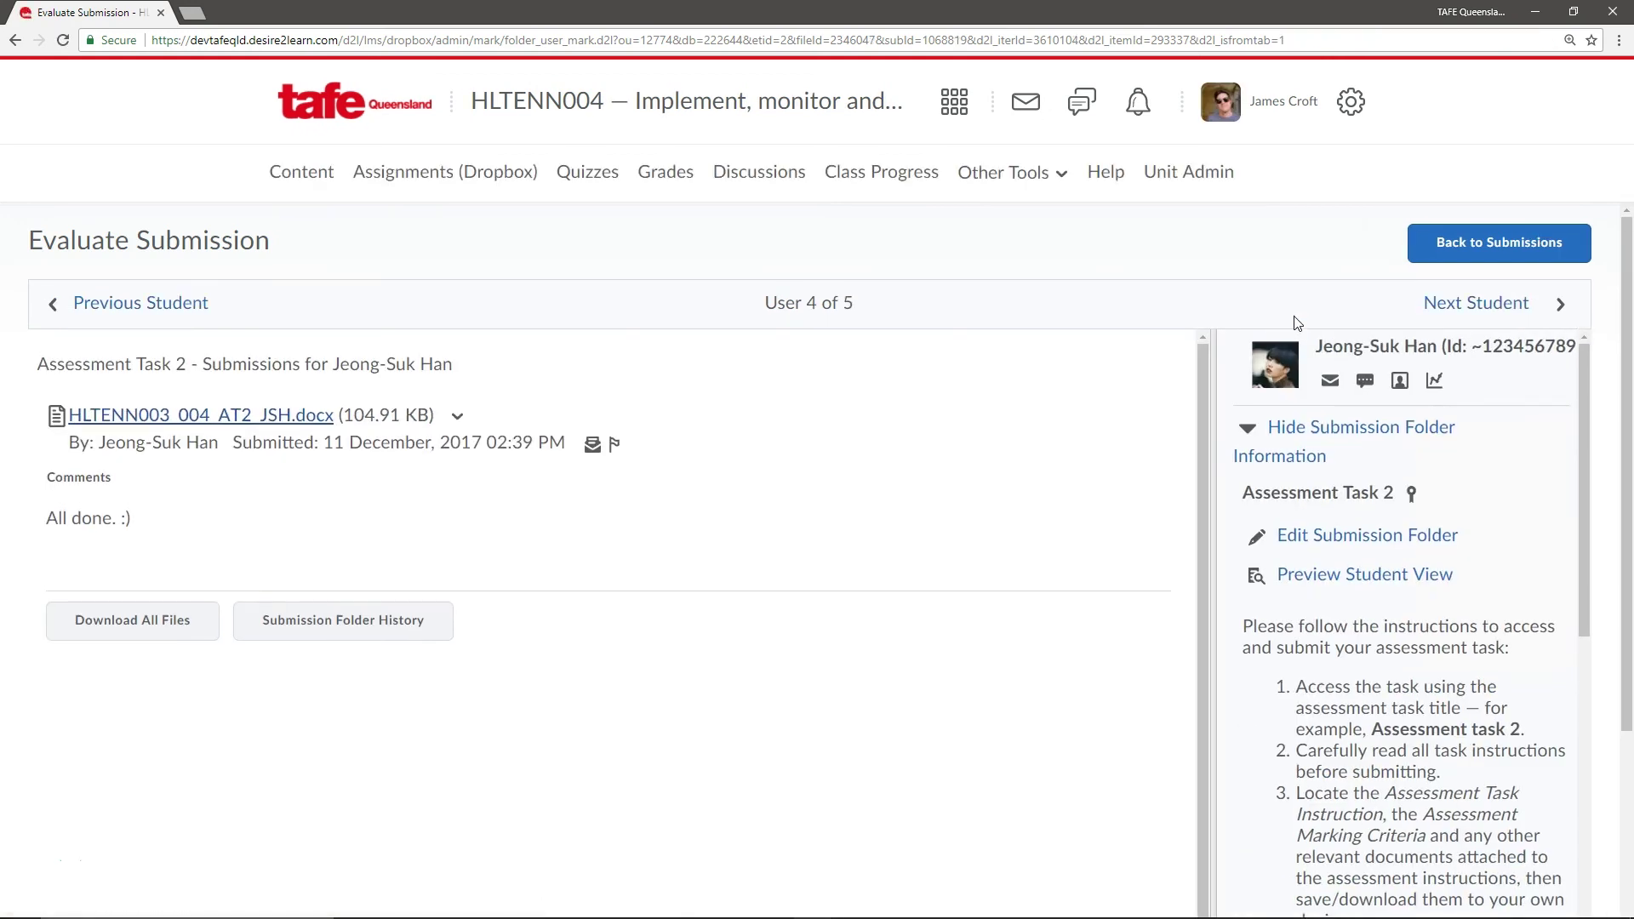
Step: Return to the Assessment Task 2 submissions list and review each student's published or draft feedback status
{"action": "left_click", "coordinate": [1524, 247]}
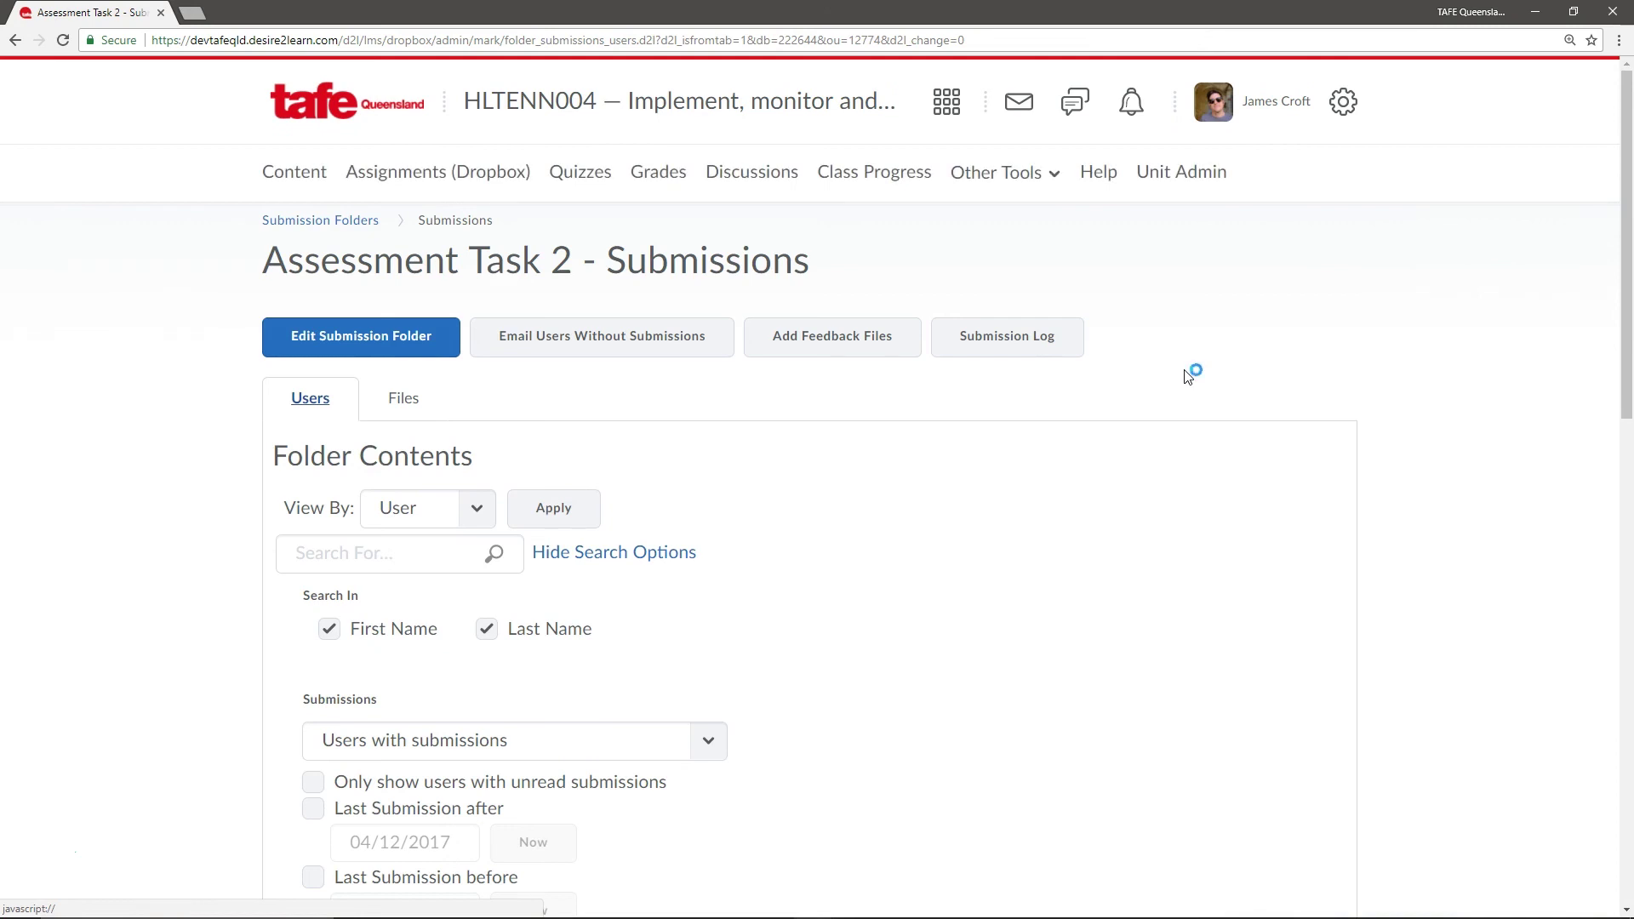
{"action": "scroll", "coordinate": [1189, 377], "scroll_direction": "down", "scroll_amount": 8}
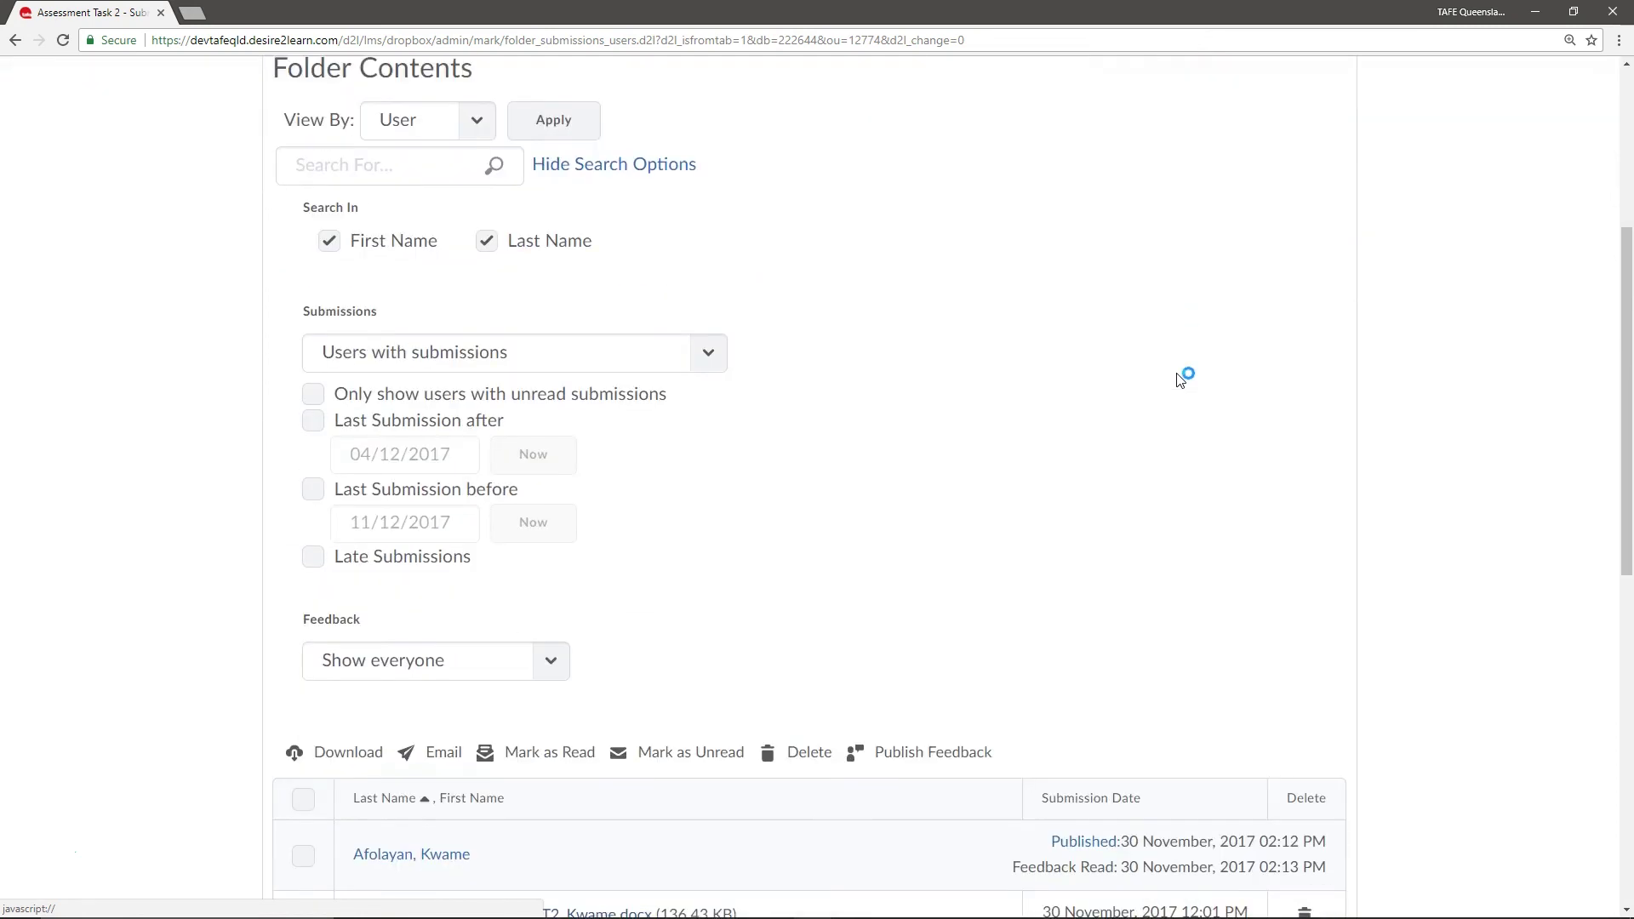
{"action": "scroll", "coordinate": [1343, 352], "scroll_direction": "down", "scroll_amount": 4}
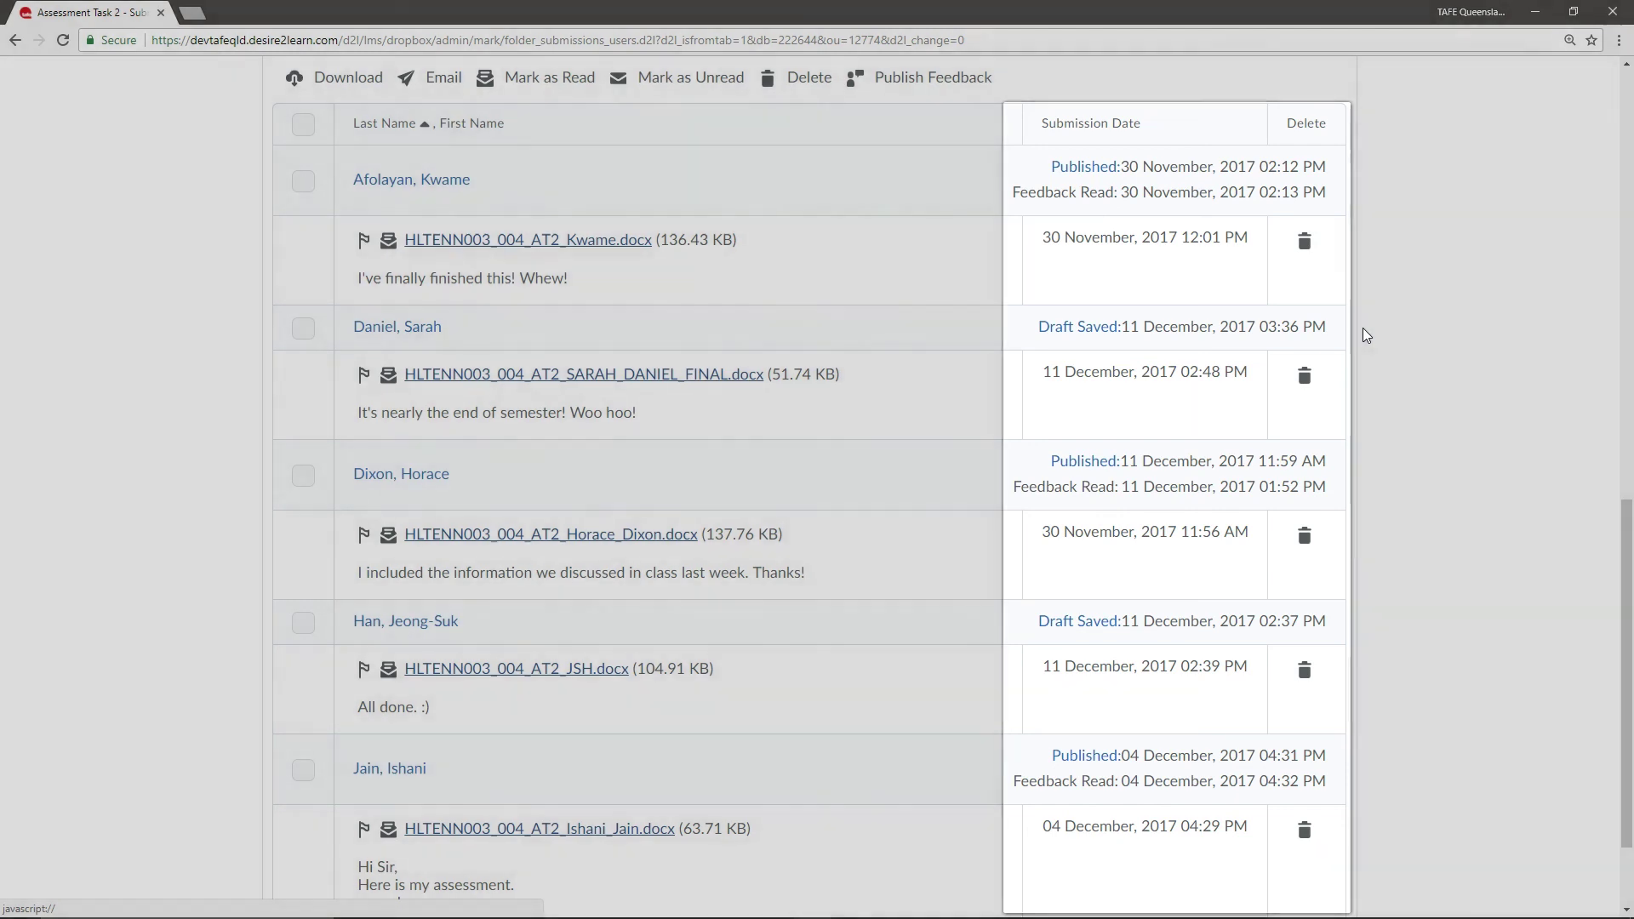
{"action": "scroll", "coordinate": [1366, 334], "scroll_direction": "down", "scroll_amount": 2}
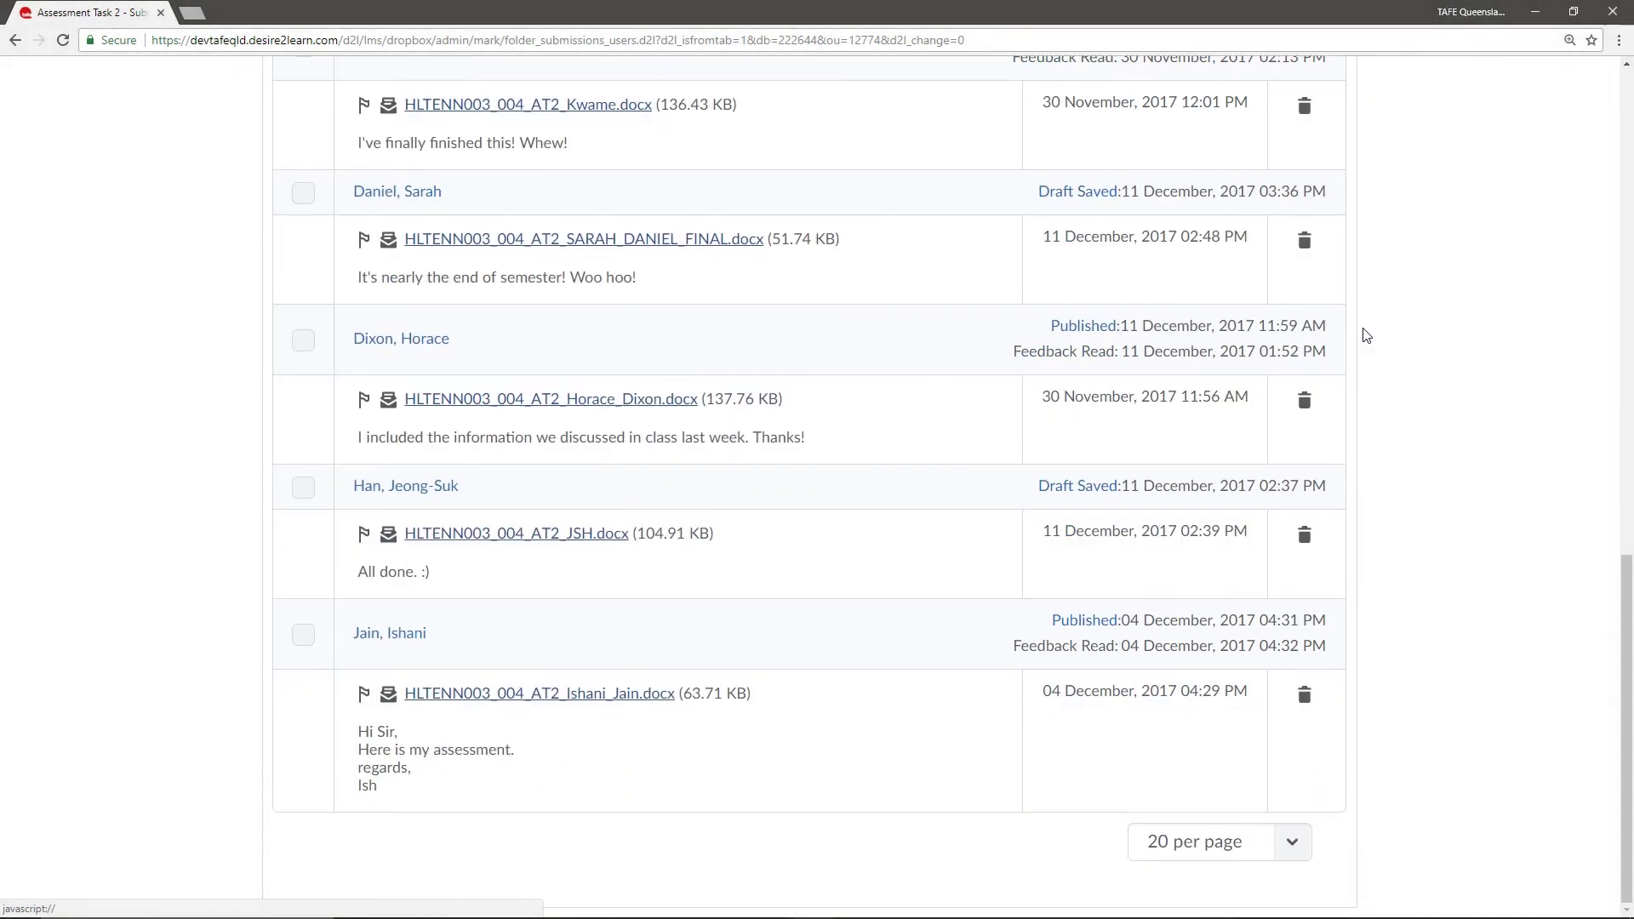